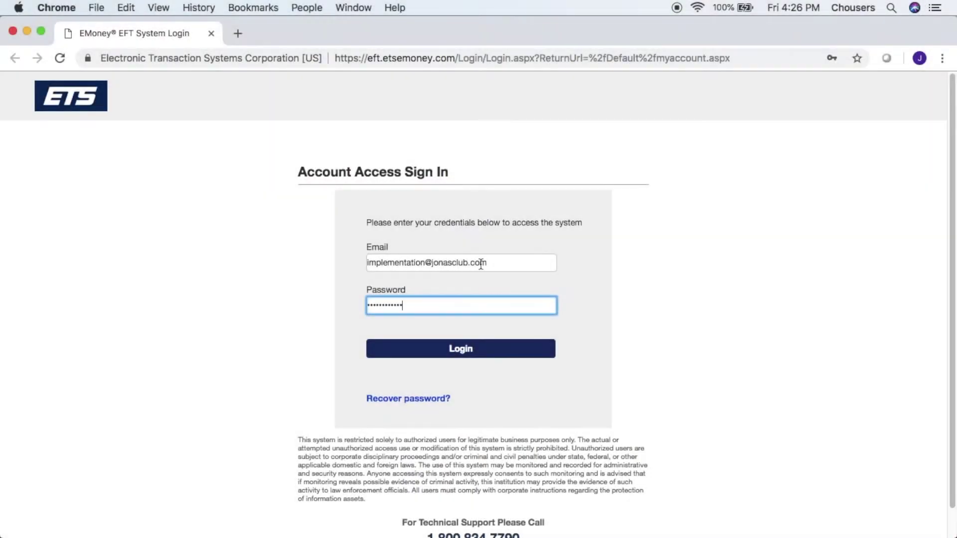
- Sign in to EMoney EFT and validate the six-digit security code from the e-mail
left_click(491, 358)
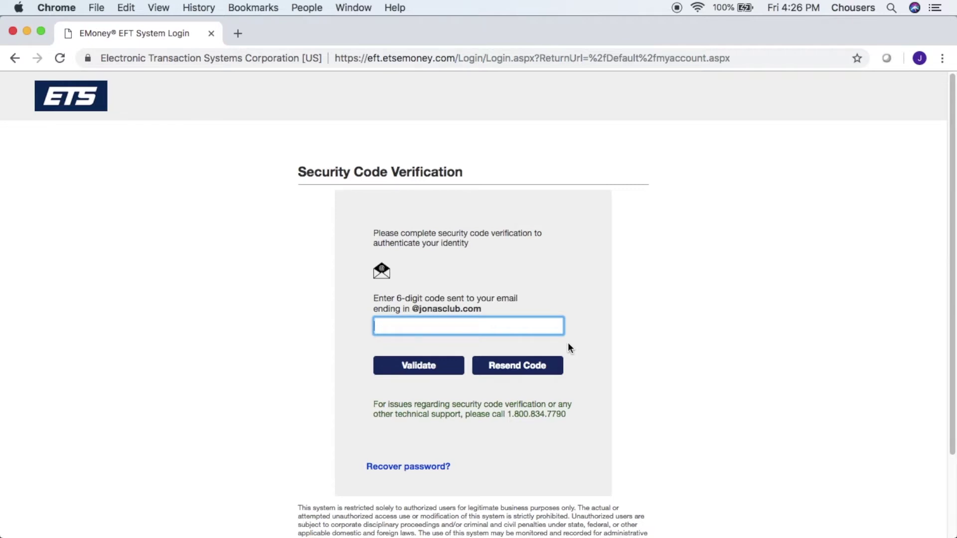
left_click(444, 369)
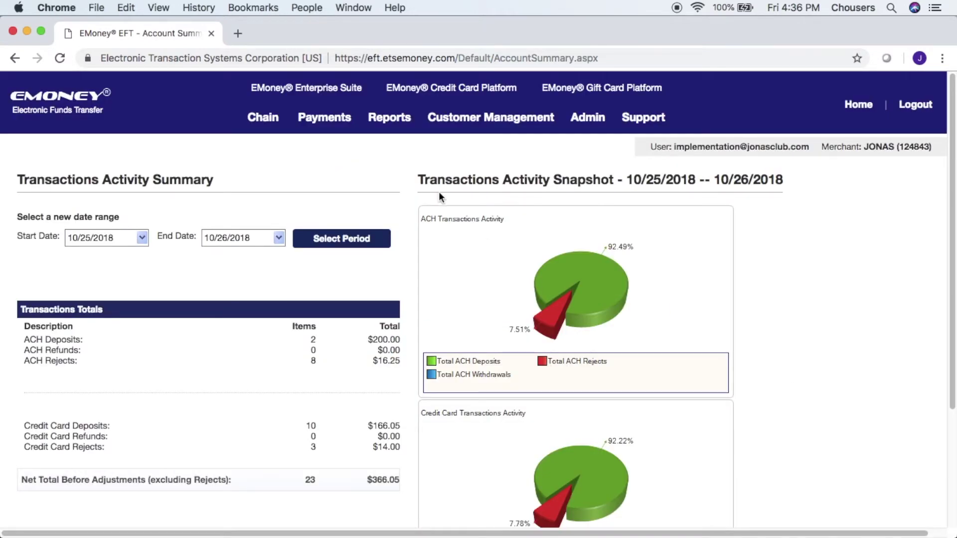
- Open the Create A Custom Payment Report page from the Reports menu
mouse_move(399, 123)
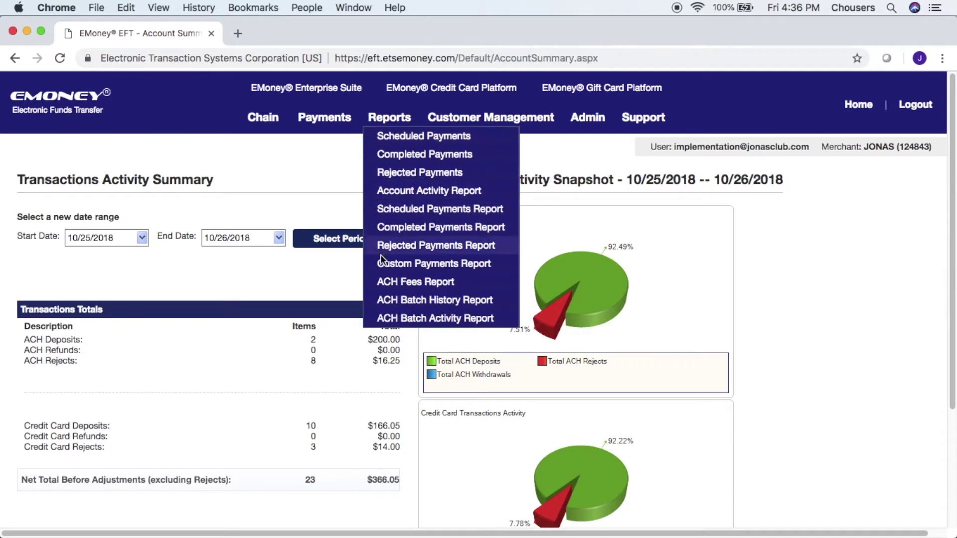
left_click(385, 269)
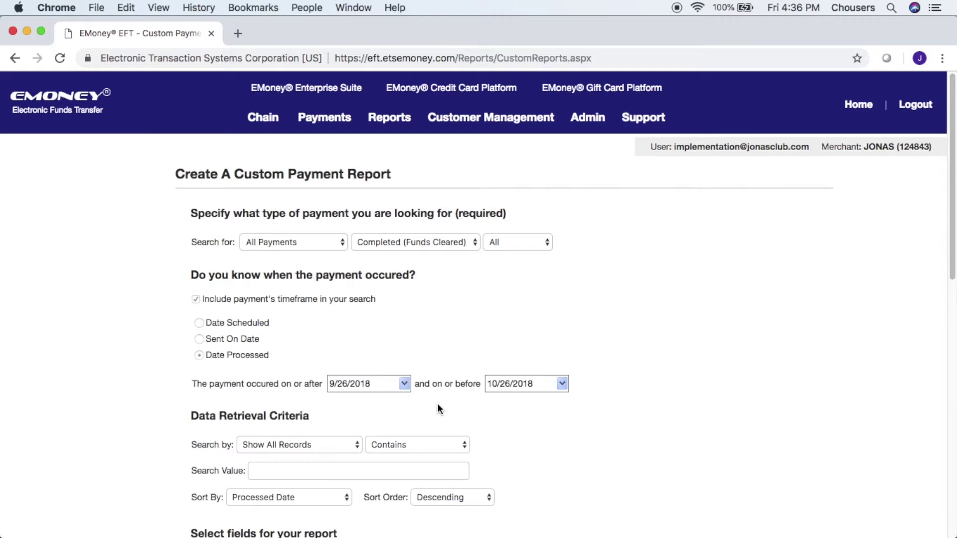
- Export the payment report for payments on or after 10/26/2018 and open the downloaded file
left_click(405, 383)
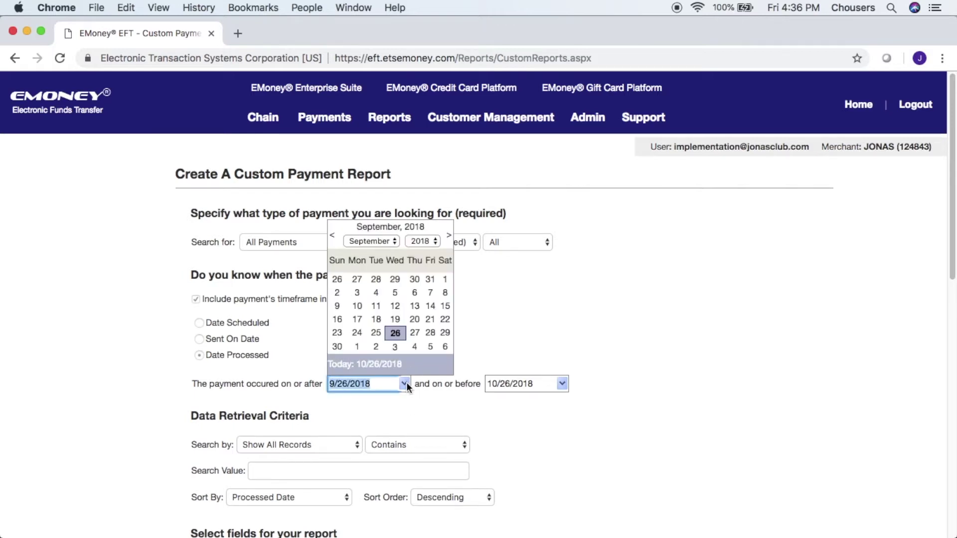
left_click(449, 235)
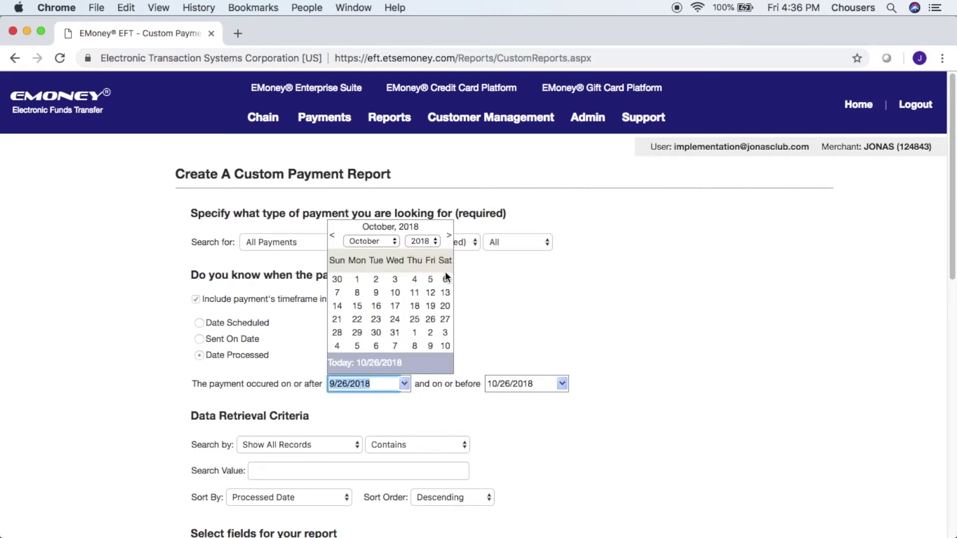
left_click(430, 319)
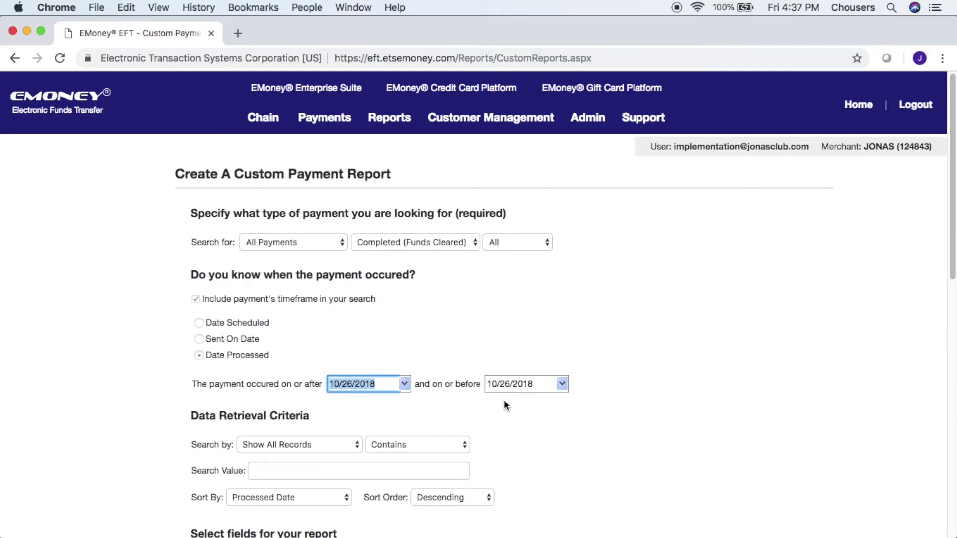
scroll(504, 405, "down", 10)
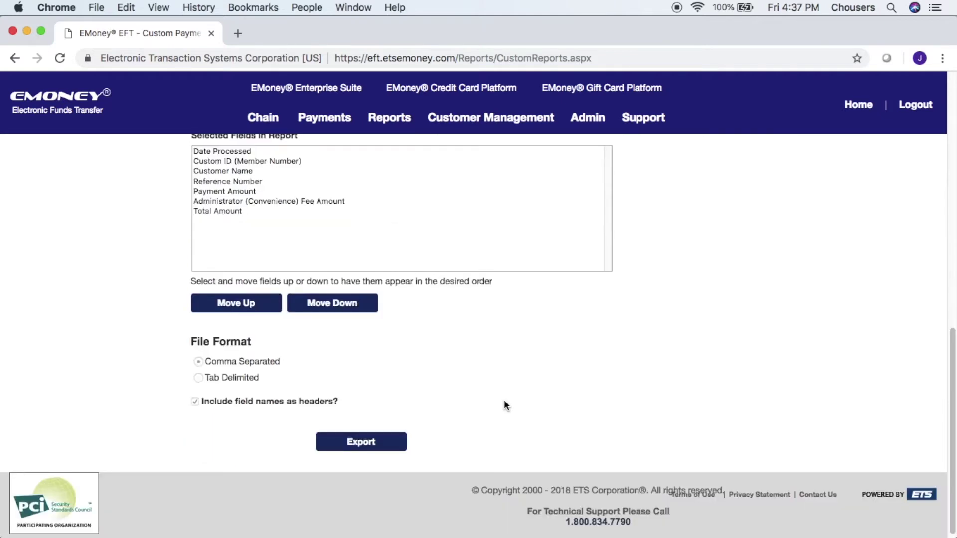
left_click(389, 447)
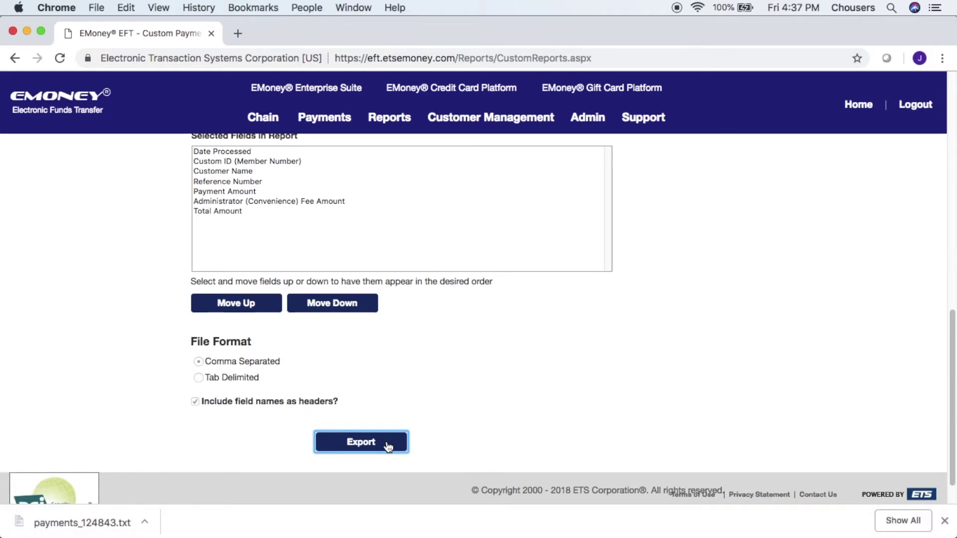
left_click(92, 525)
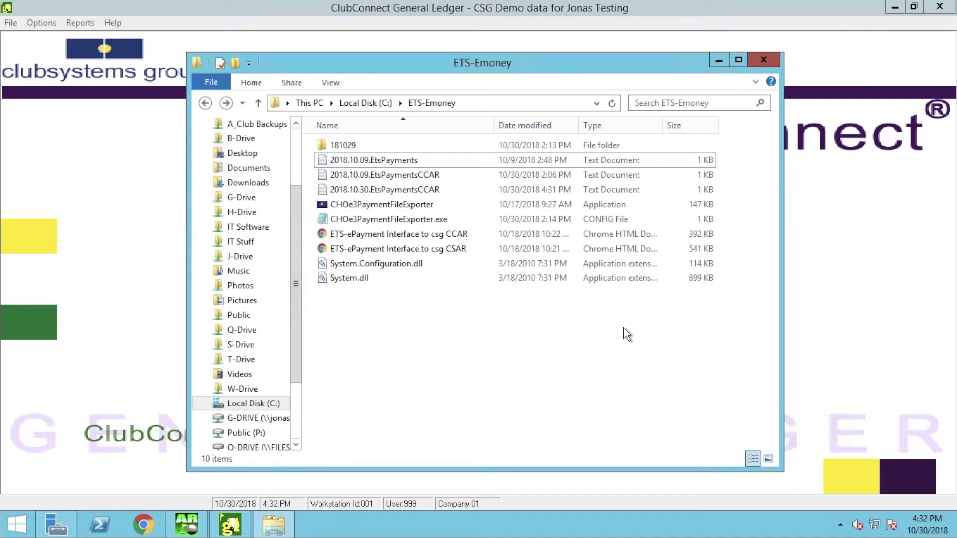
- Bring the Accounts Receivable window forward and go to Options > Revenues > Revenue Codes
left_click(193, 524)
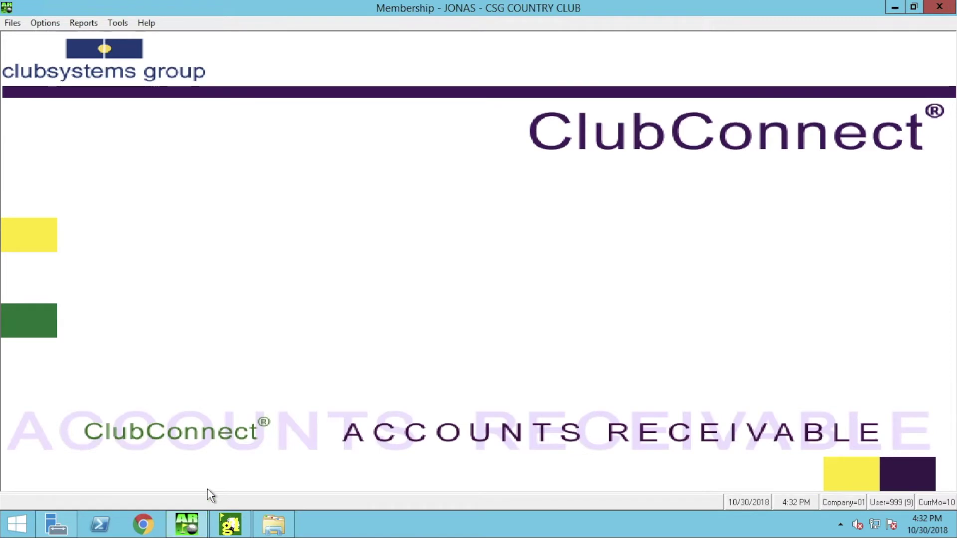
left_click(44, 23)
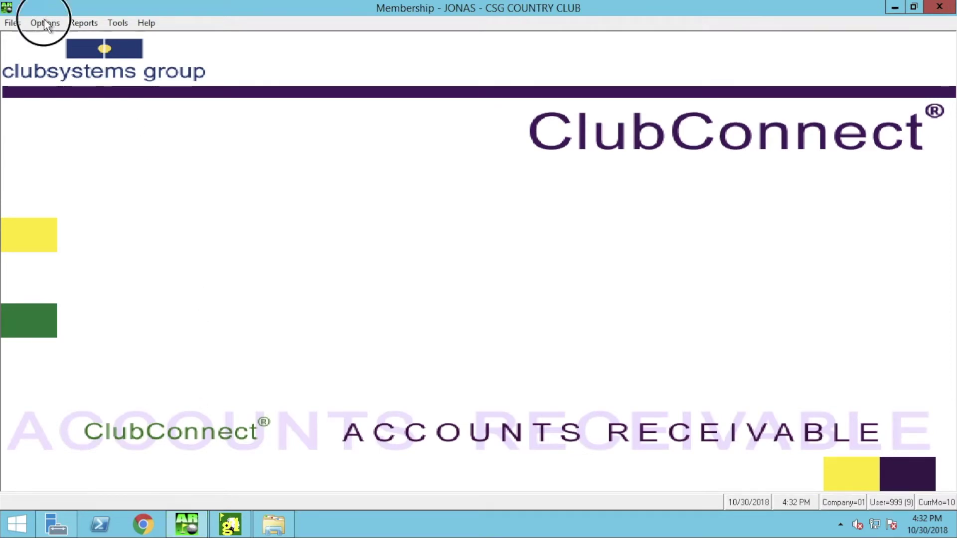
mouse_move(59, 69)
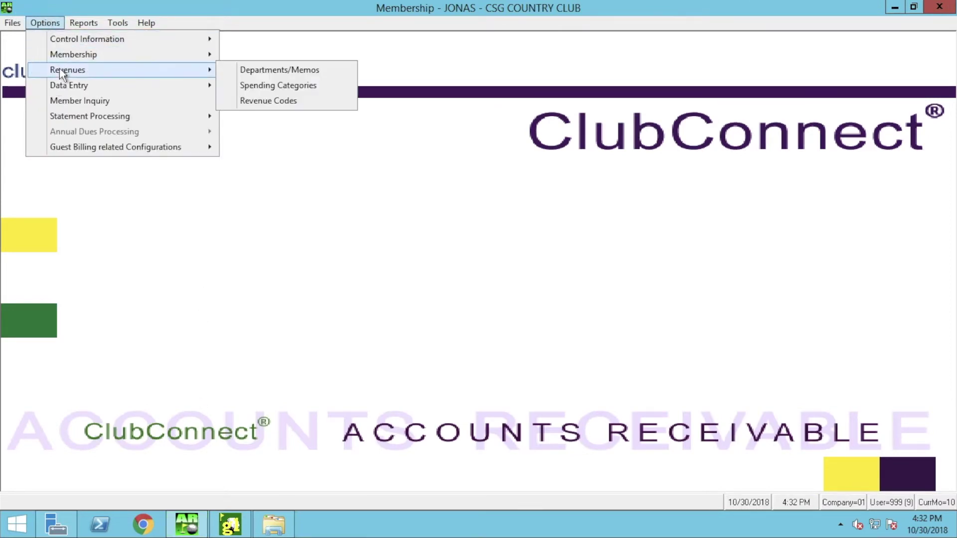
left_click(283, 100)
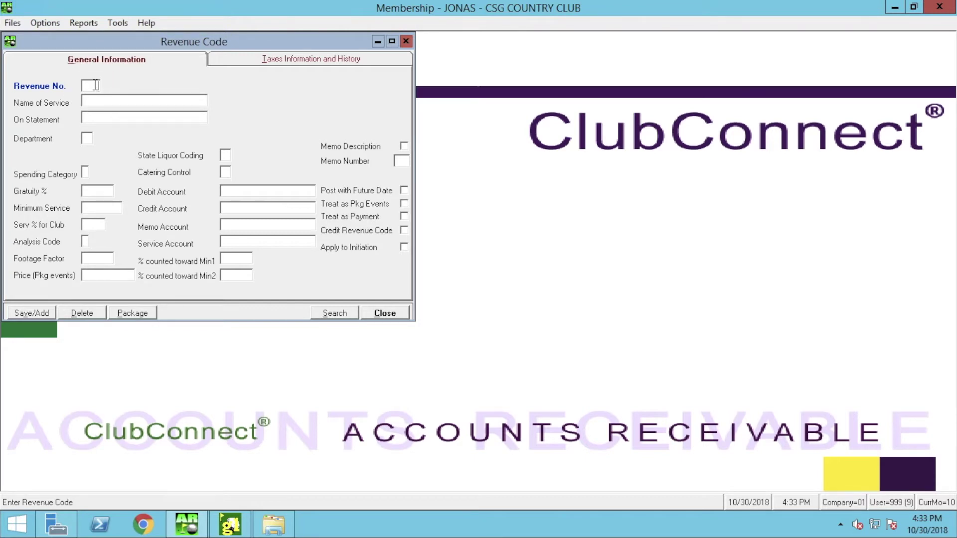
- Load the OLP Online Payment revenue code record, review it, then close the form
type("OLP")
key("Tab")
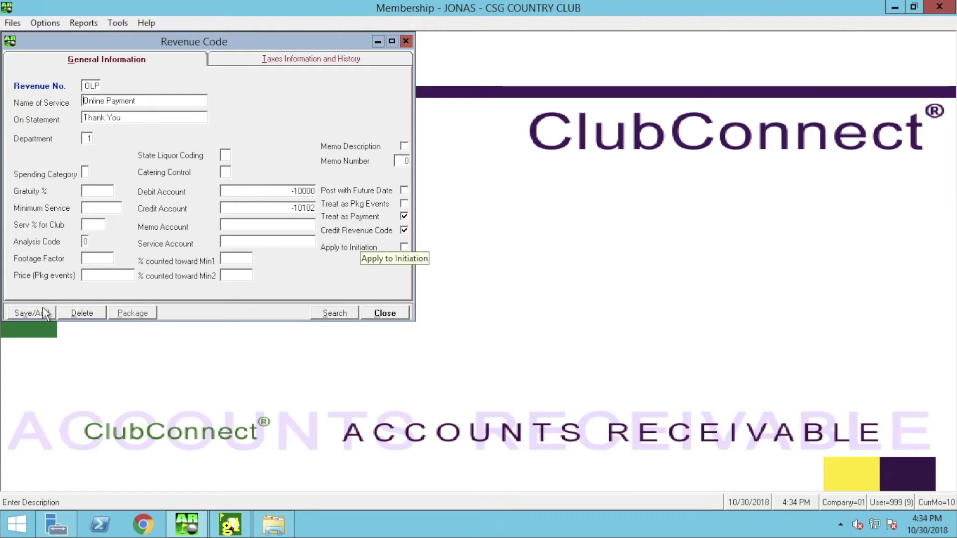
left_click(383, 313)
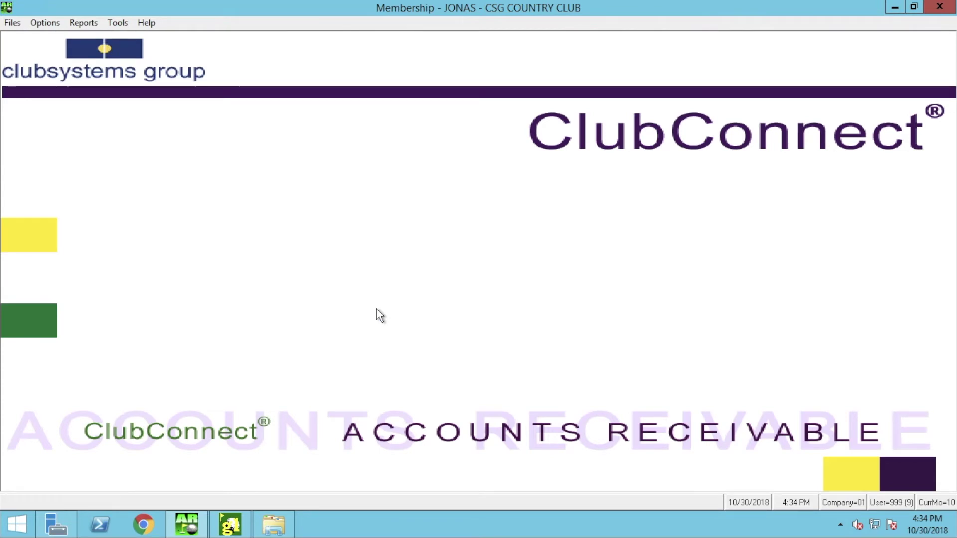
- Launch CHOe3PaymentFileExporter from the ETS-Emoney folder and browse for the payment text file
left_click(279, 531)
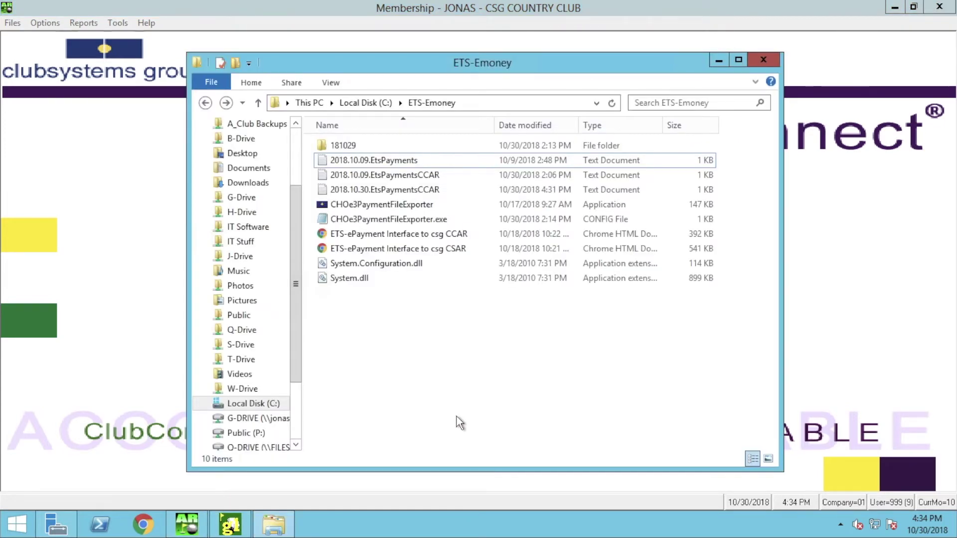
mouse_move(435, 210)
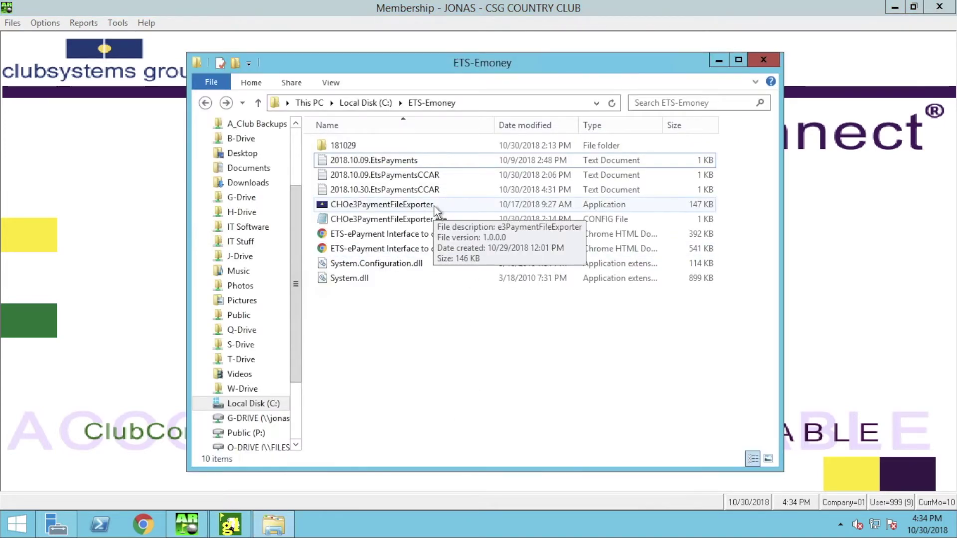
double_click(434, 205)
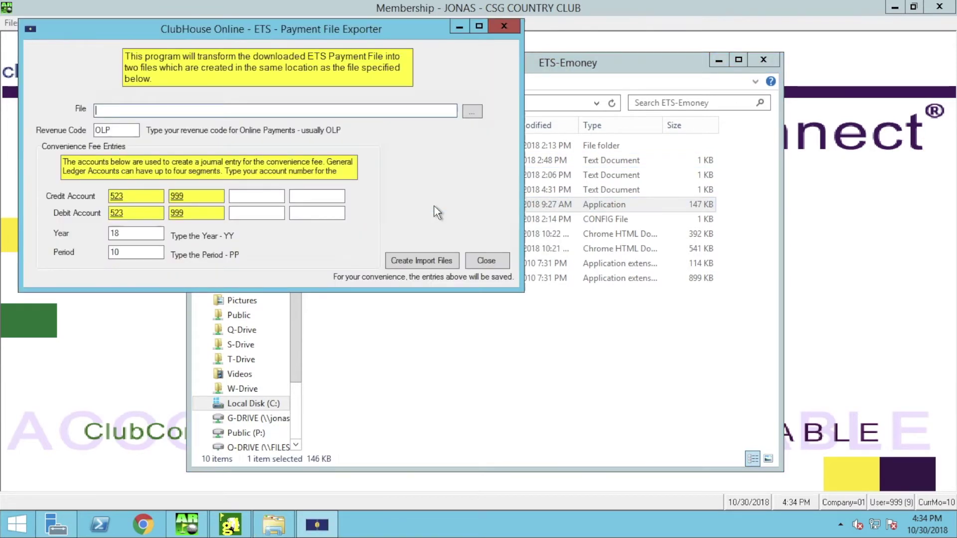
left_click(480, 113)
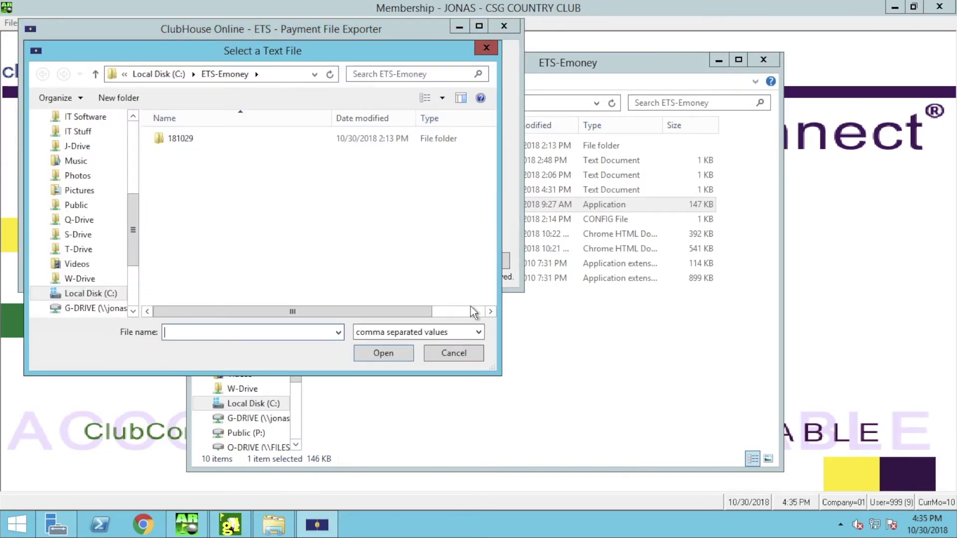
- Filter to Text Files and pick 2018.10.30.EtsPaymentsCCAR as the file to convert
left_click(466, 334)
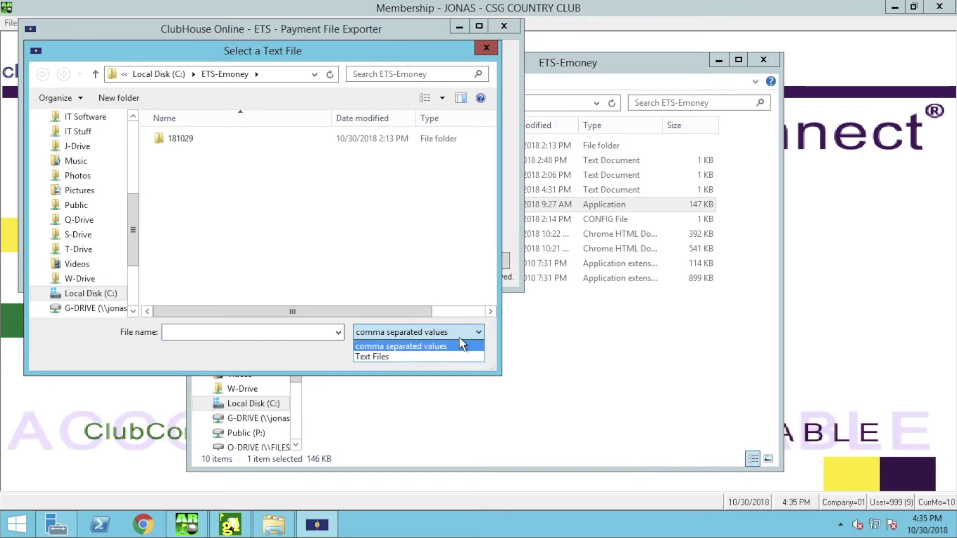
left_click(441, 357)
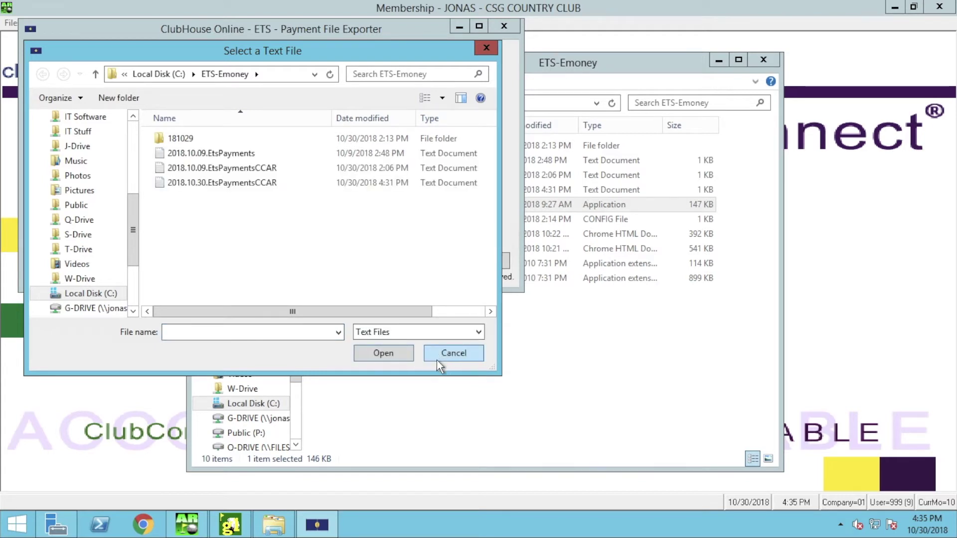
double_click(217, 185)
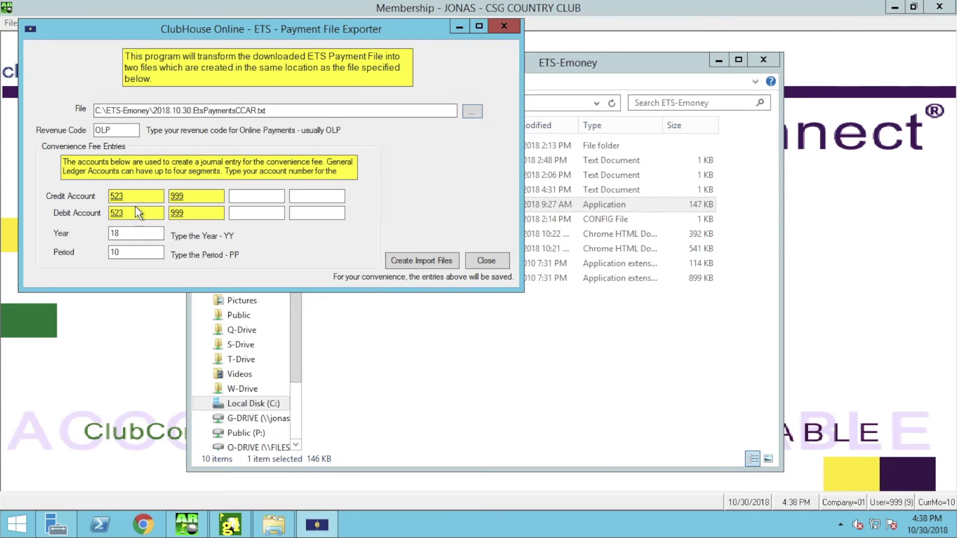
- Generate the import files, acknowledge the Export Complete message, and close the exporter
left_click(391, 266)
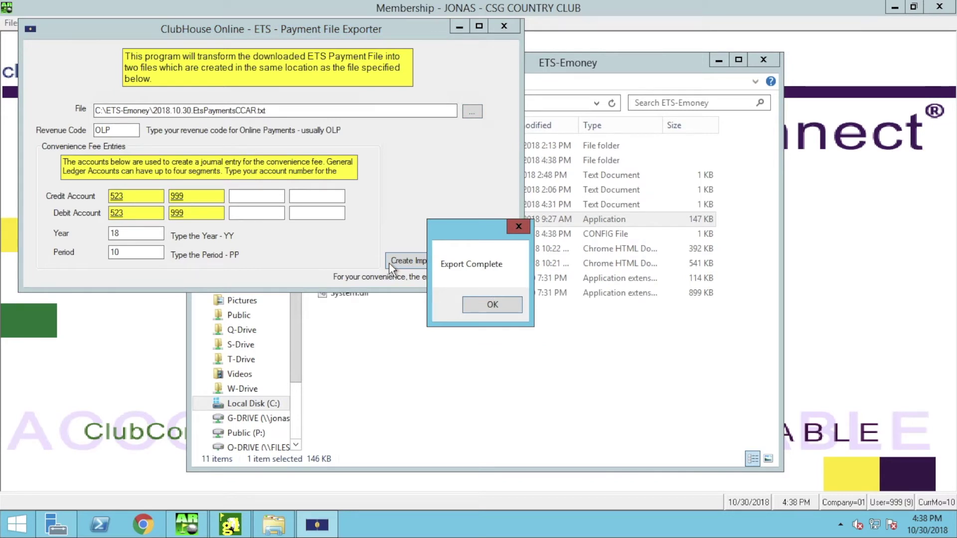
left_click(476, 304)
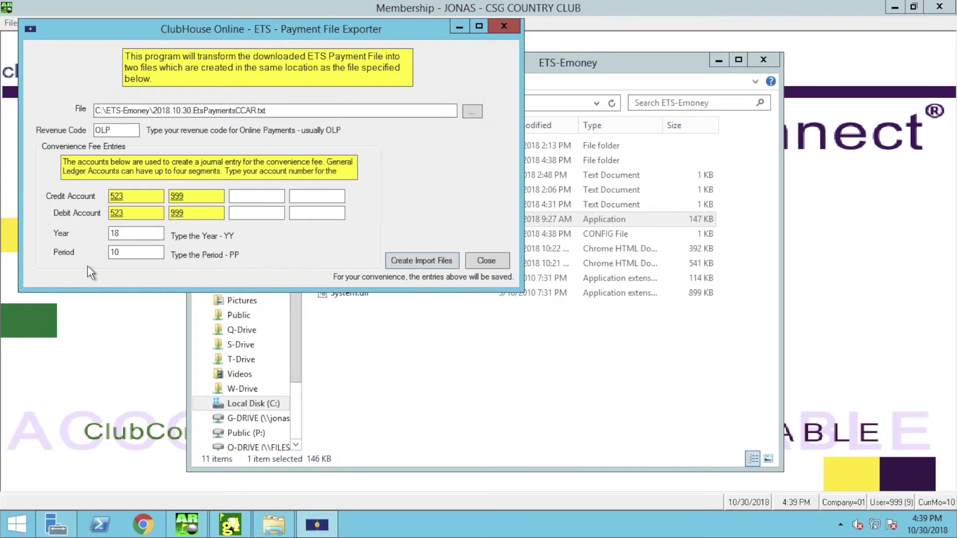
left_click(474, 269)
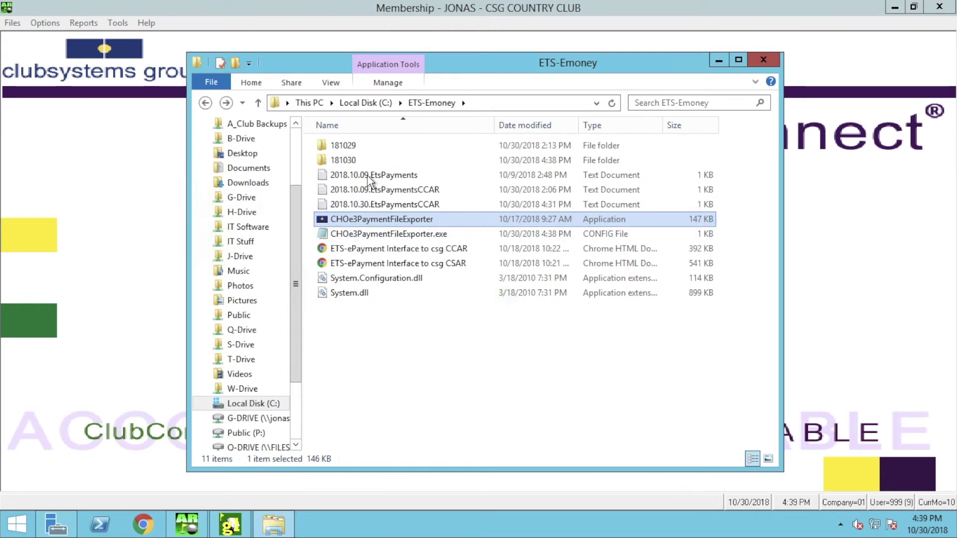
- Check that 181030 holds AR103018, CCGLTR01 and ImportErrors, then return to ClubConnect Membership
double_click(362, 160)
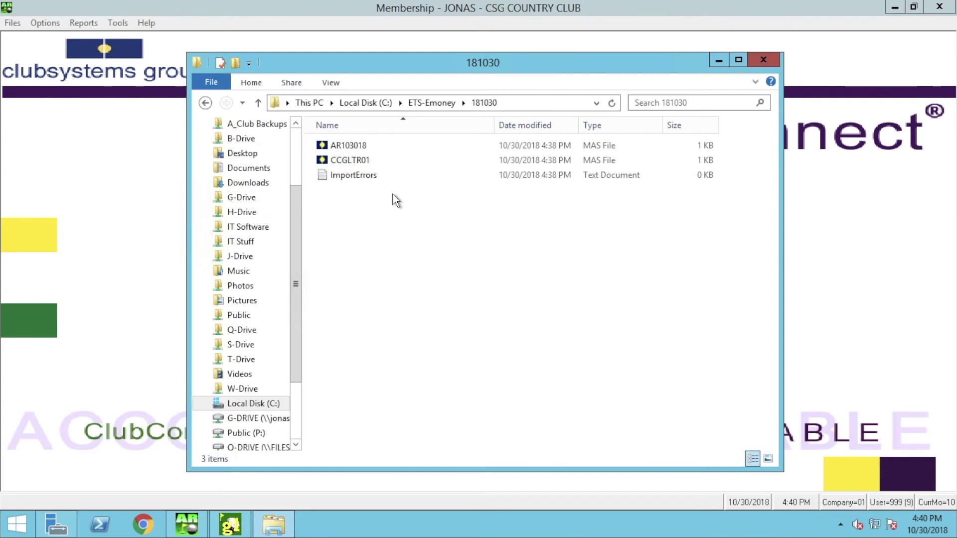
left_click(175, 228)
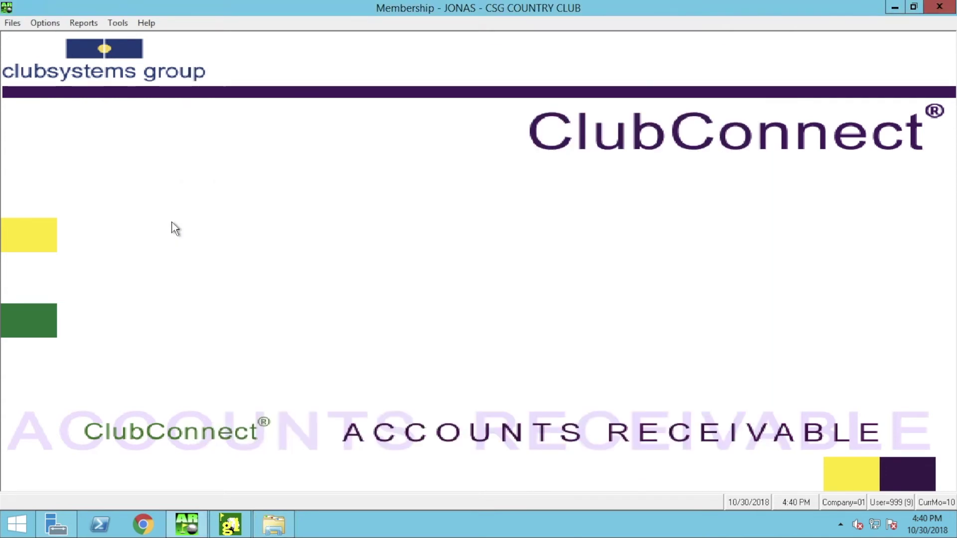
- Open the Other Systems Interface dialog under Options > Data Entry
left_click(45, 24)
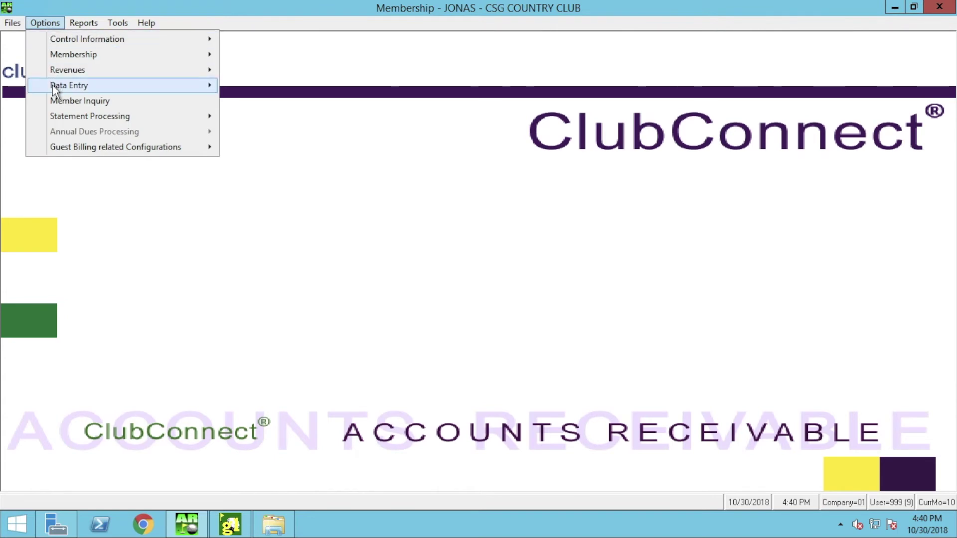
mouse_move(54, 89)
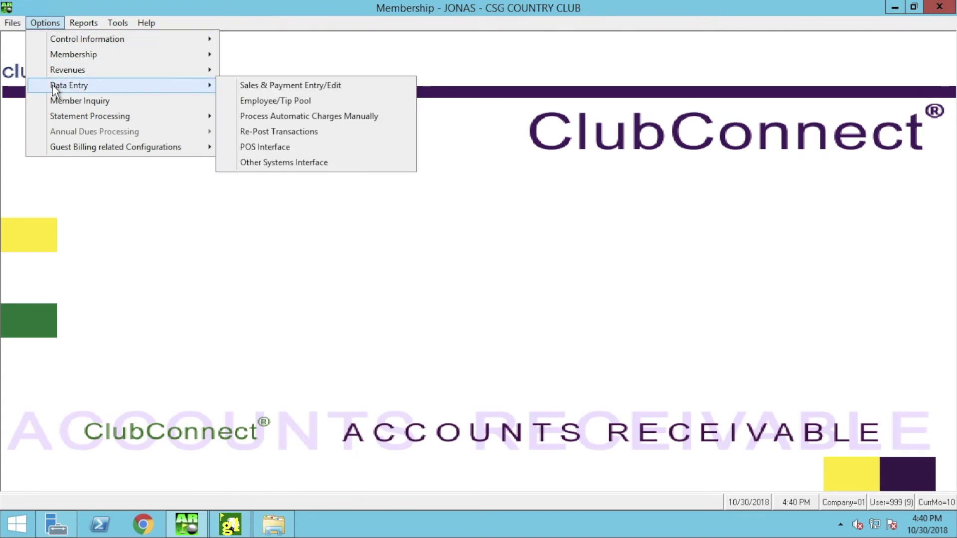
left_click(342, 163)
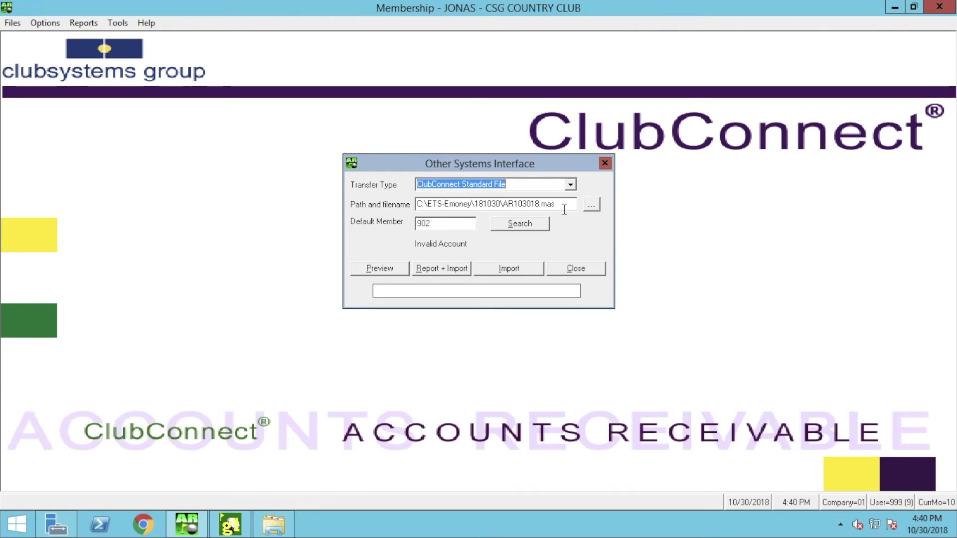
- Select AR103018 in the 181030 folder as the import file
left_click(591, 208)
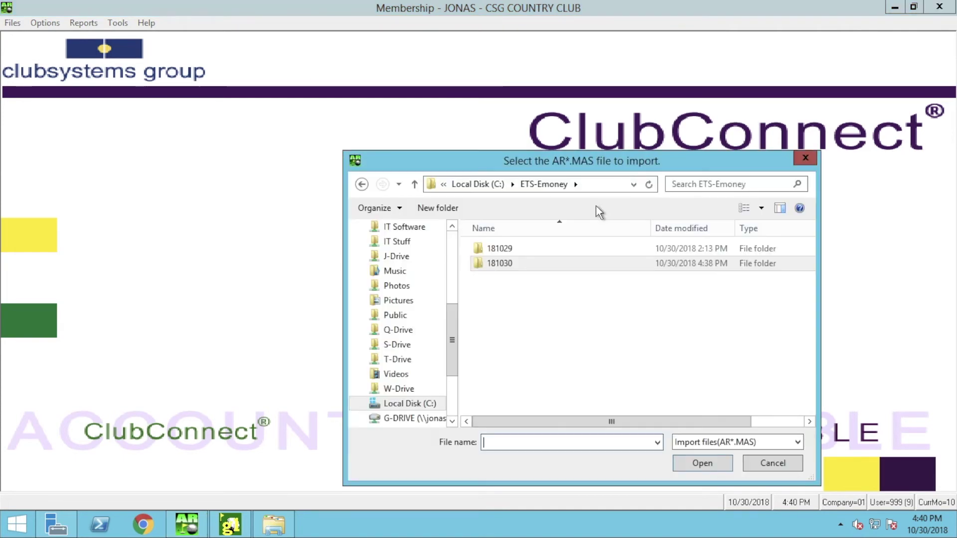
double_click(578, 264)
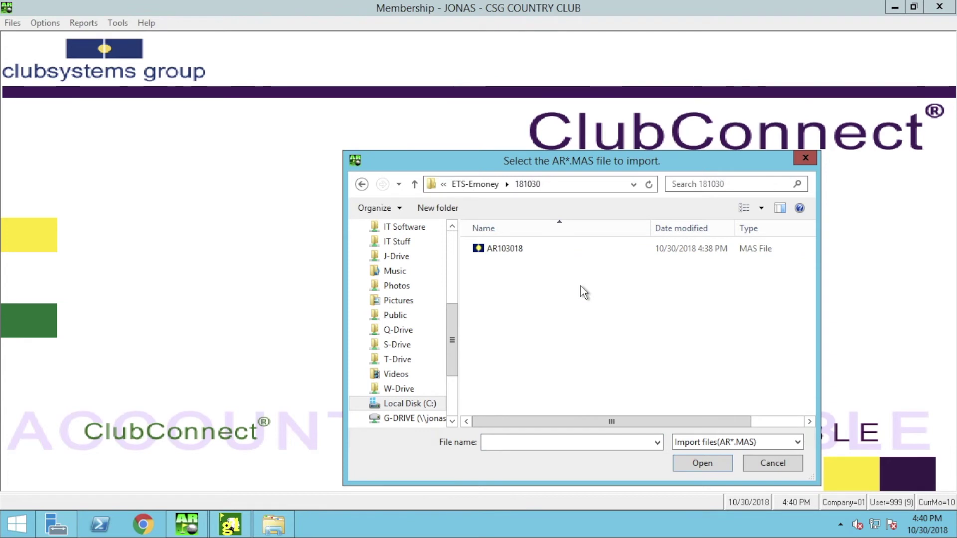
left_click(525, 252)
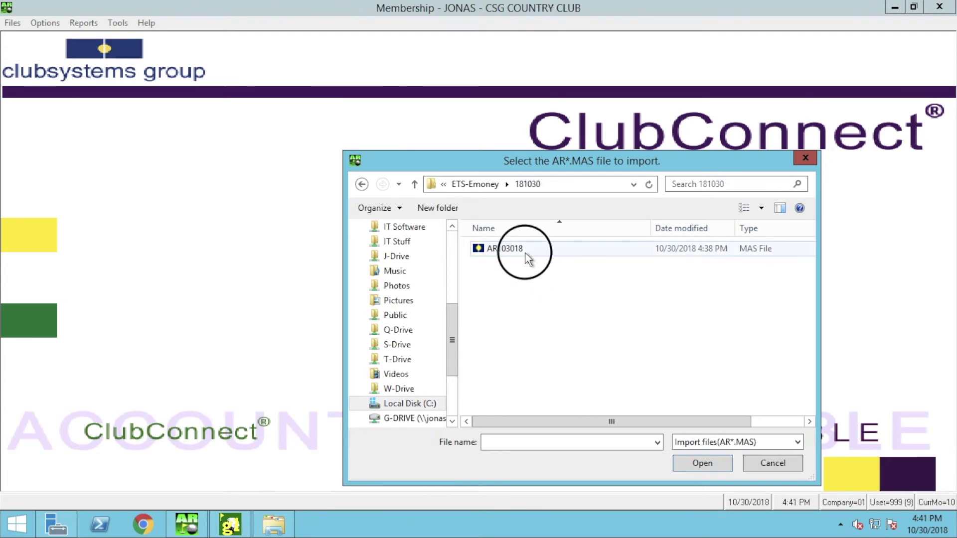
double_click(525, 252)
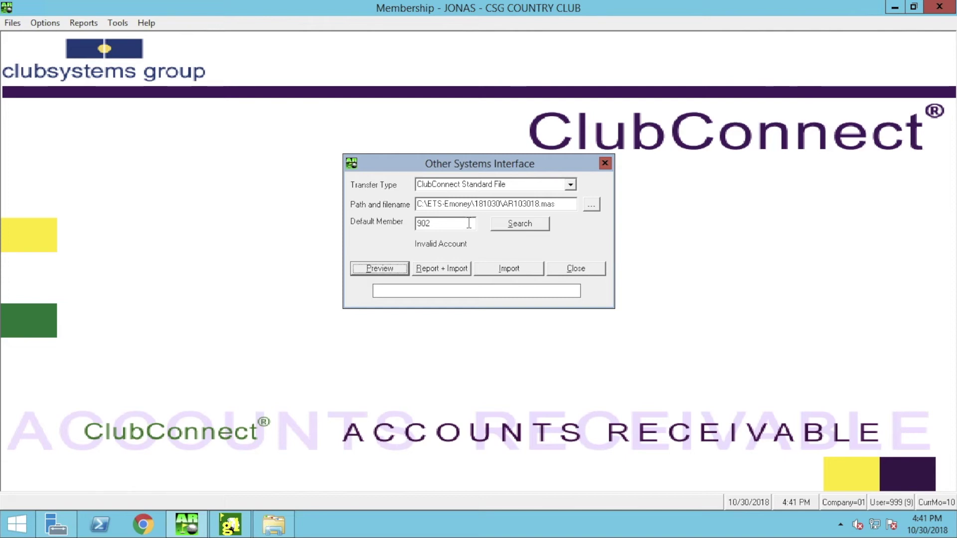
left_click(381, 271)
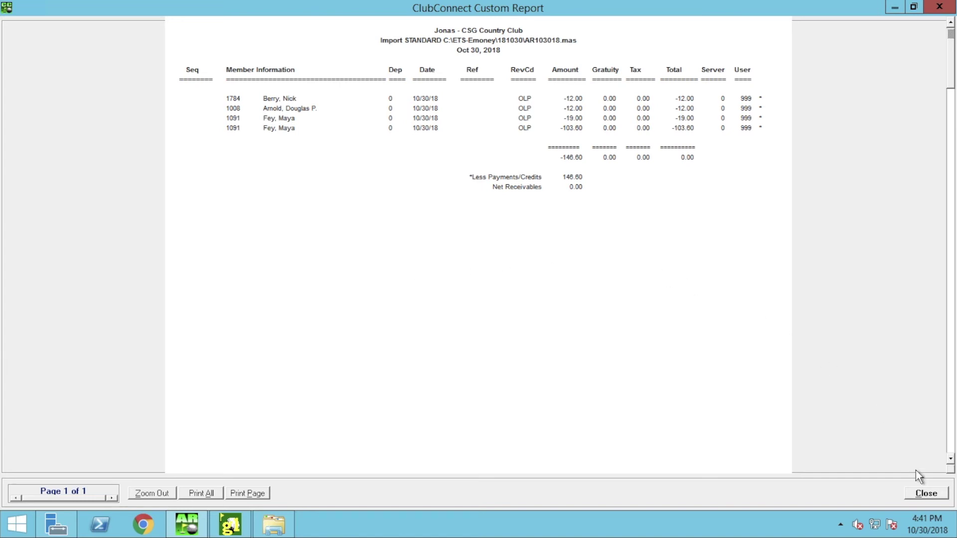
left_click(925, 493)
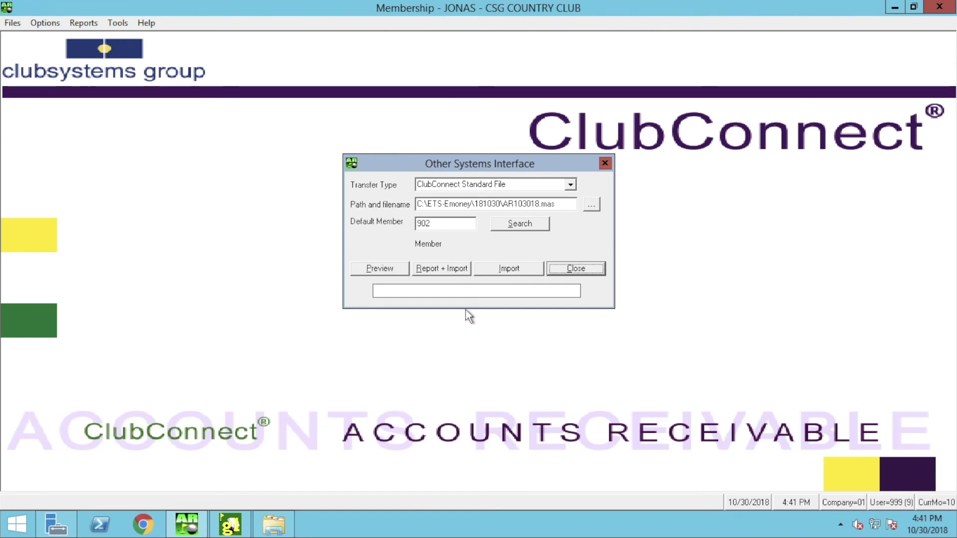
- Import the four OLP payments totalling 146.60, then close the report and the import window
left_click(456, 273)
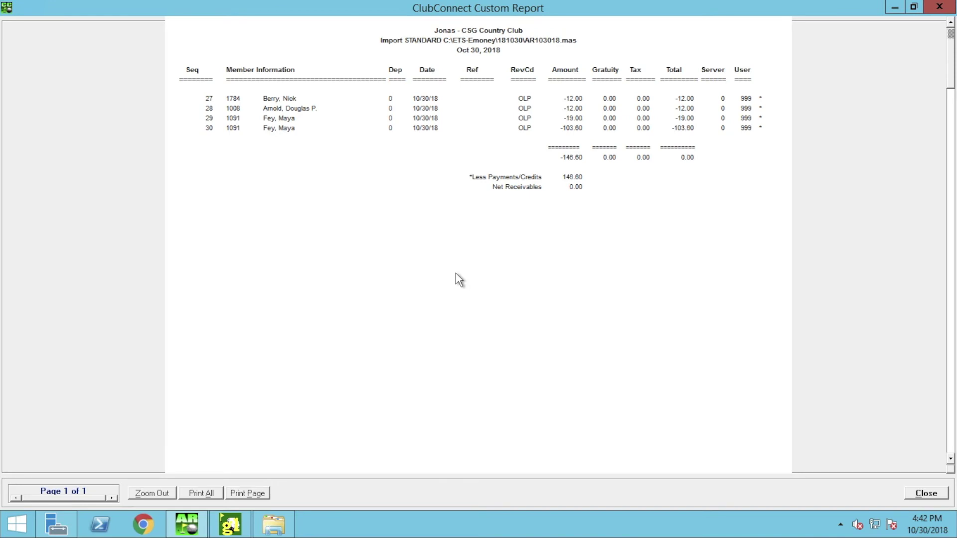
left_click(928, 493)
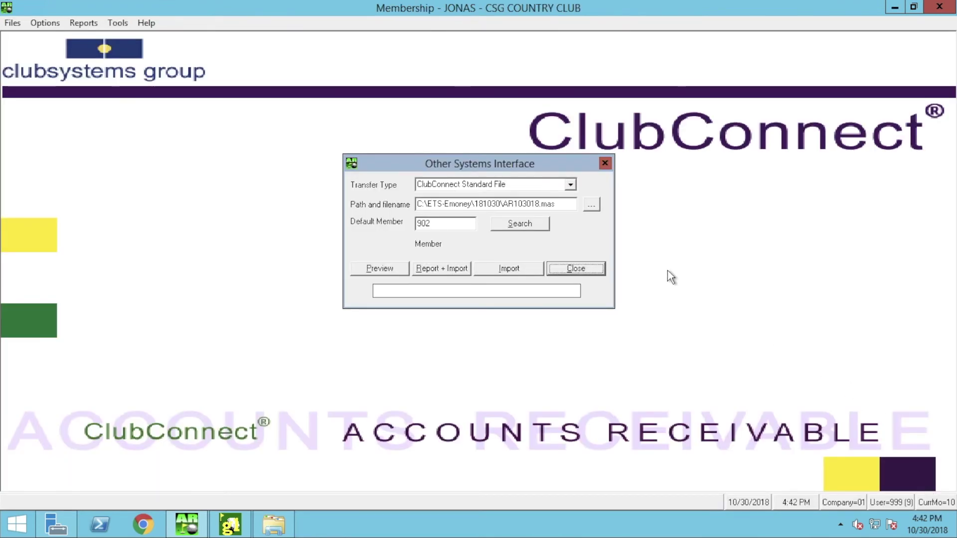
left_click(602, 270)
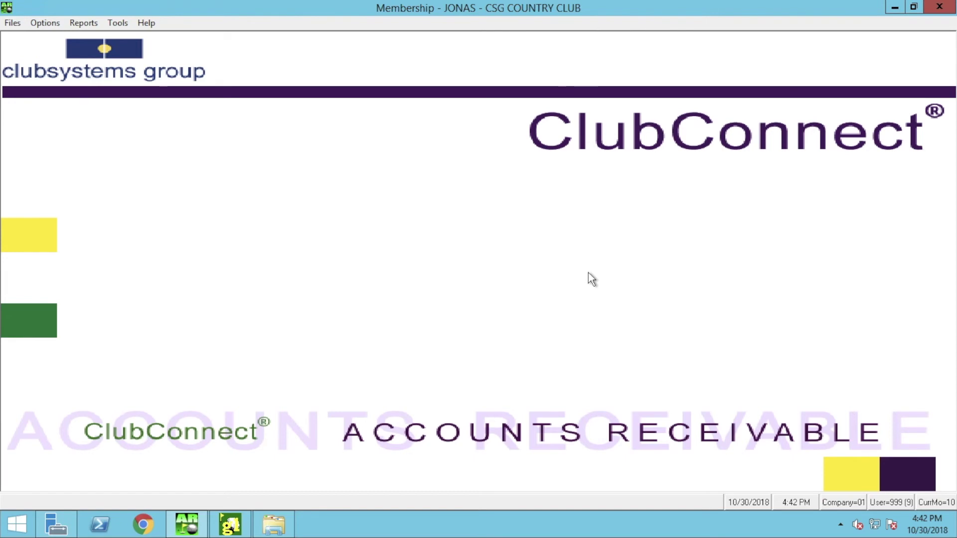
- Show imported payments 27–30 in Sales & Payment Entry/Edit's Payments Entry and start posting
left_click(43, 23)
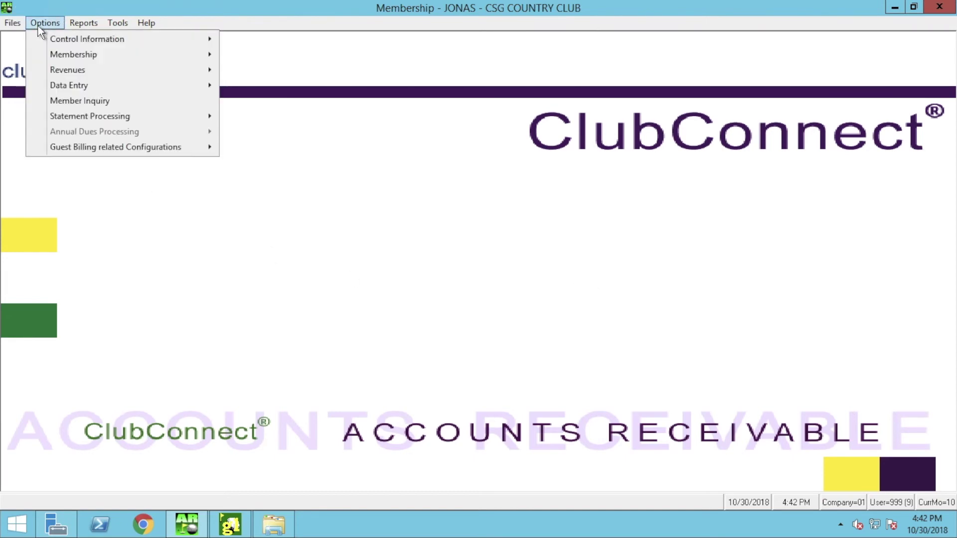
mouse_move(57, 89)
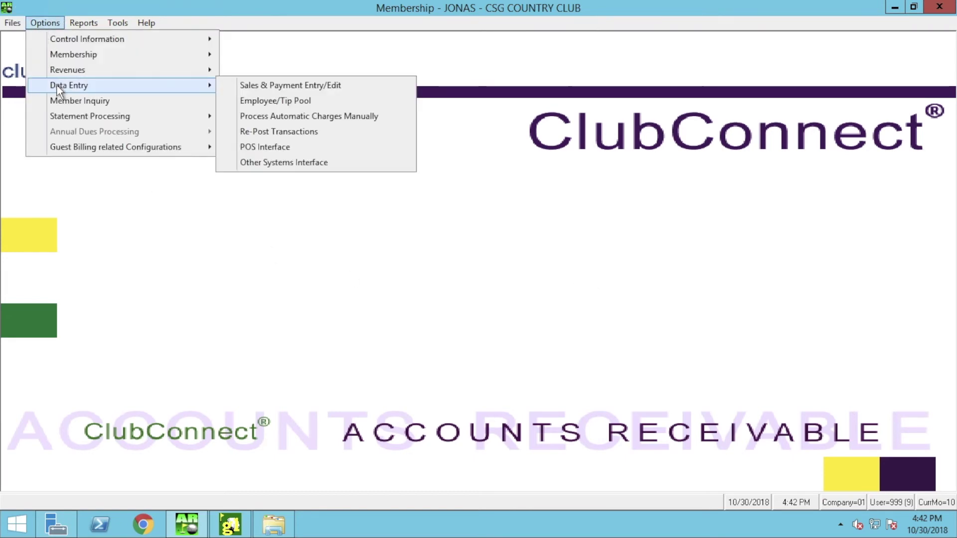
left_click(241, 86)
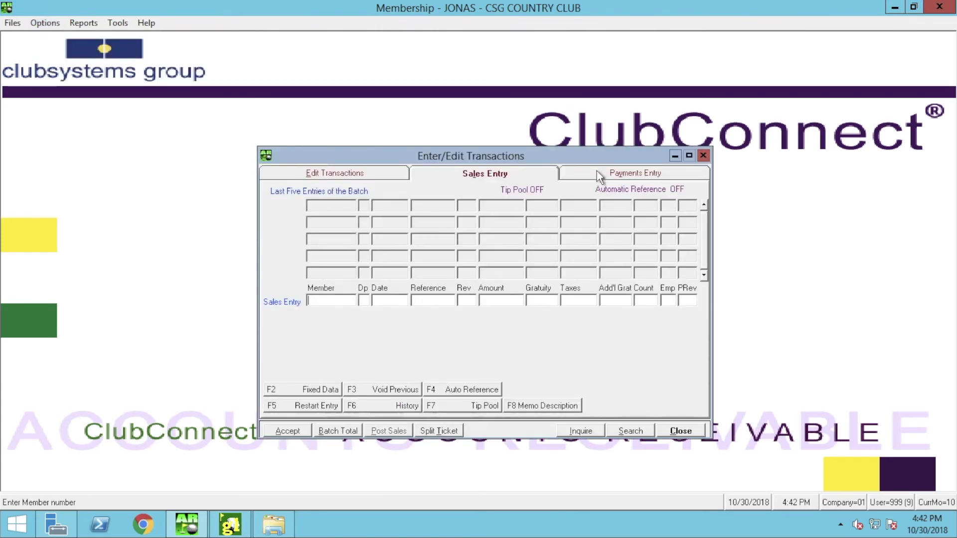
left_click(598, 175)
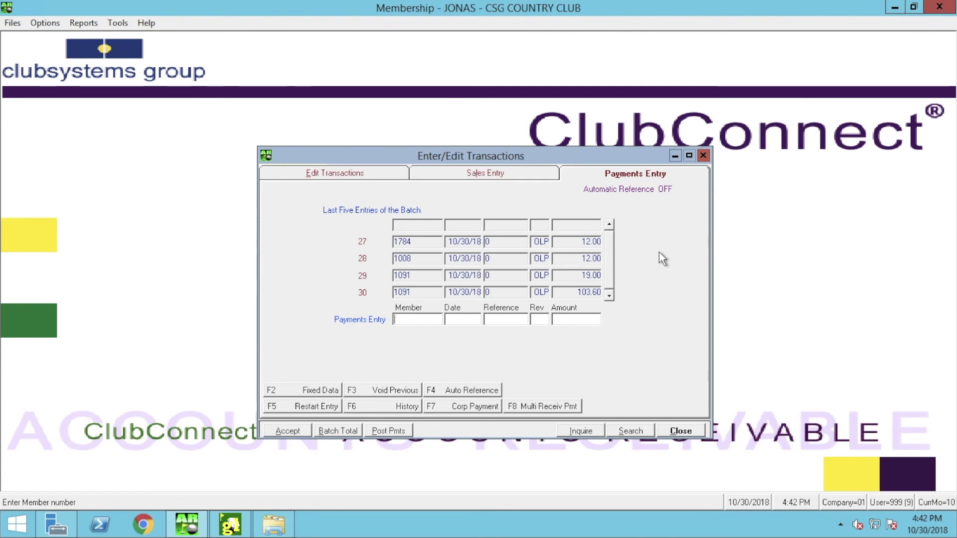
left_click(403, 436)
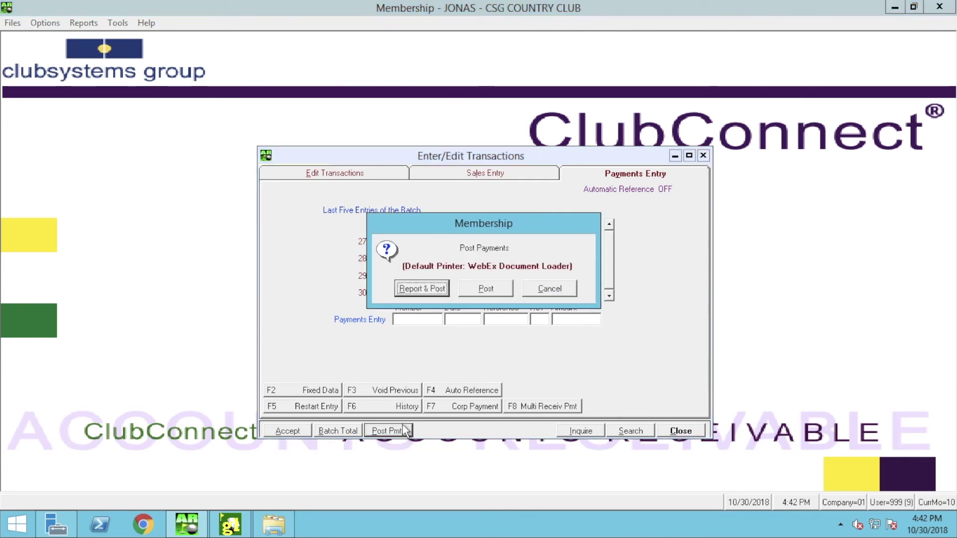
left_click(426, 293)
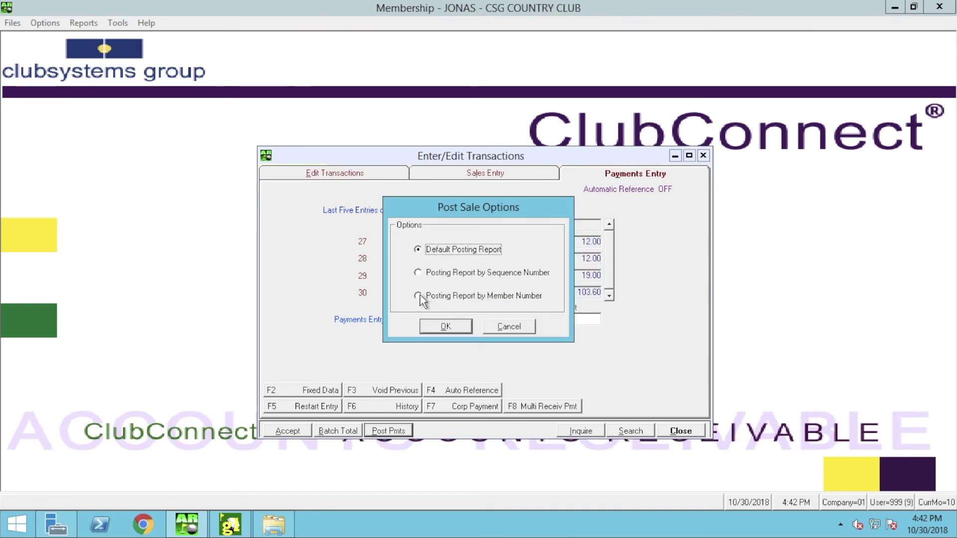
left_click(419, 295)
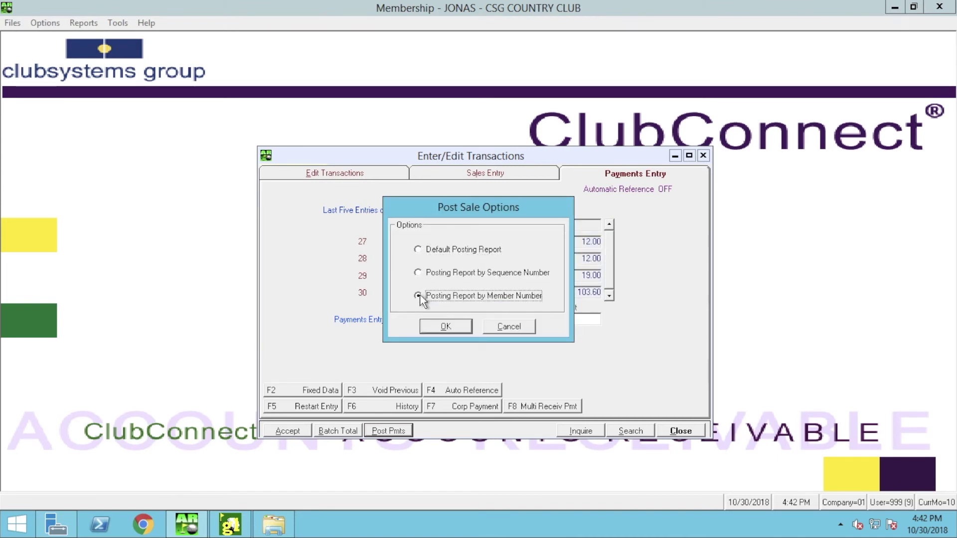
left_click(432, 328)
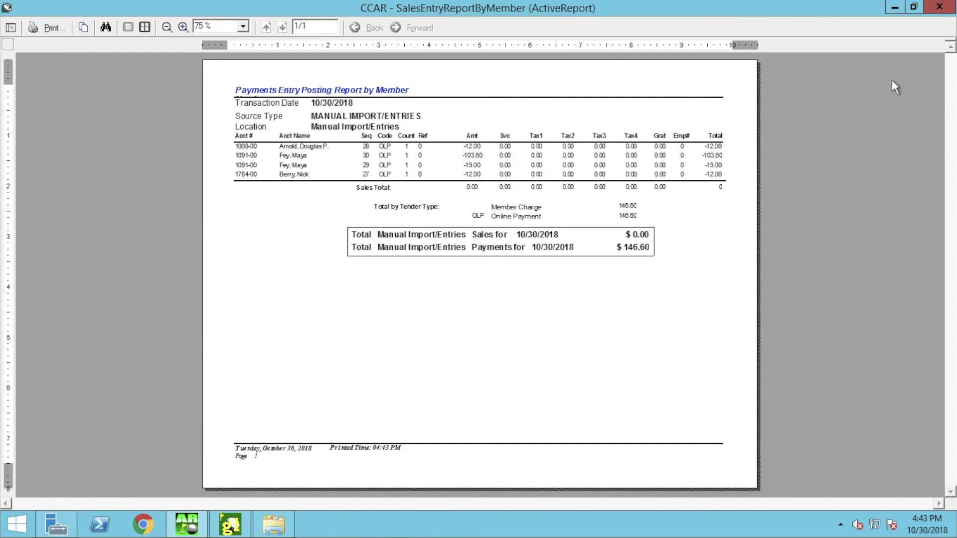
left_click(938, 8)
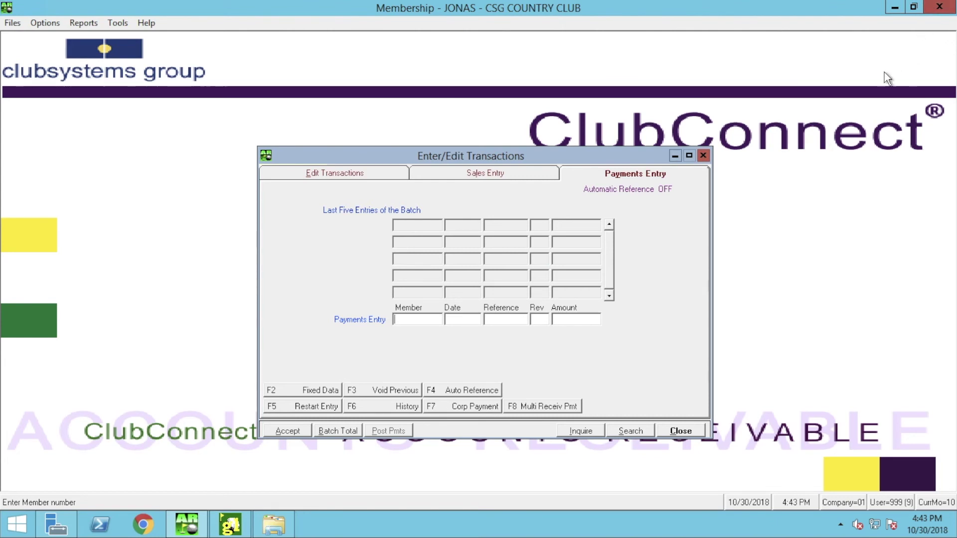
left_click(703, 156)
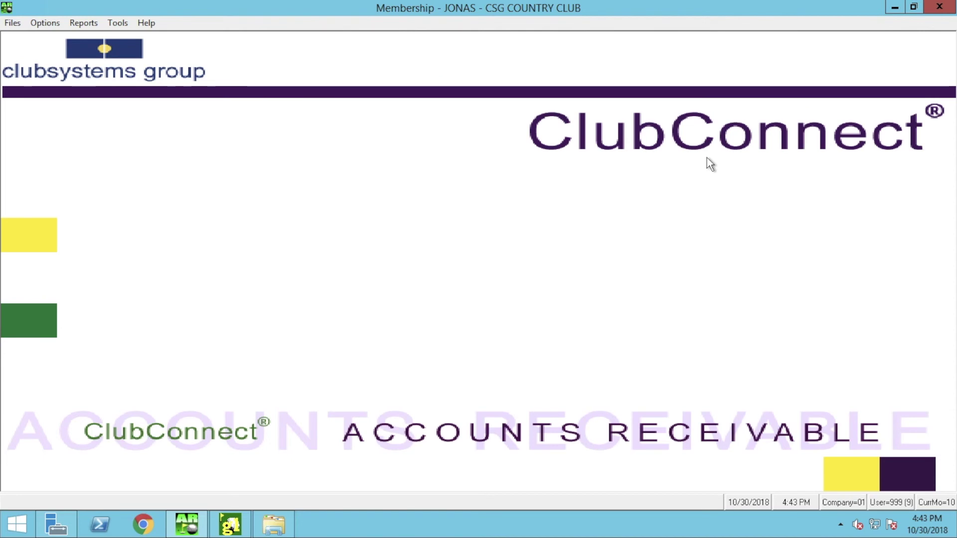
- Switch to General Ledger and open Post Entries from Other Systems
left_click(229, 521)
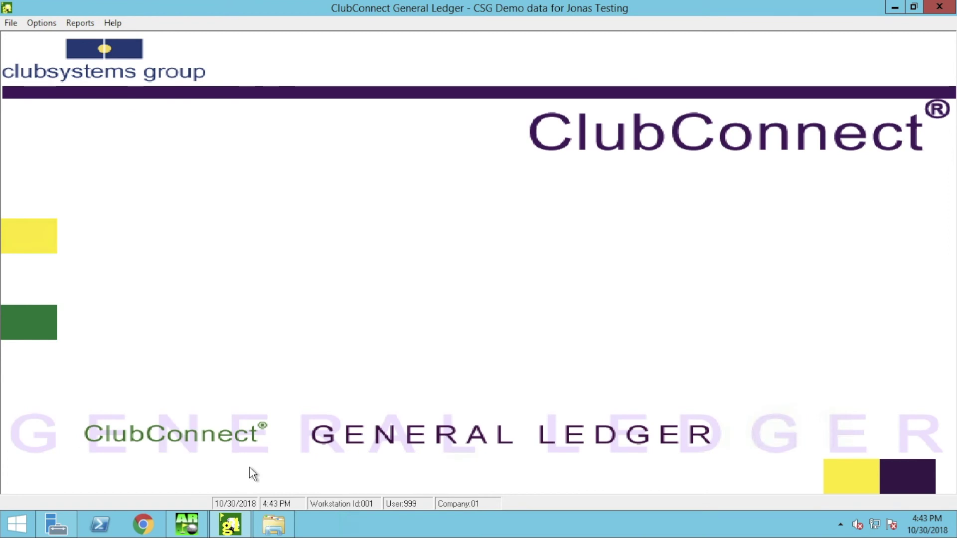
left_click(41, 24)
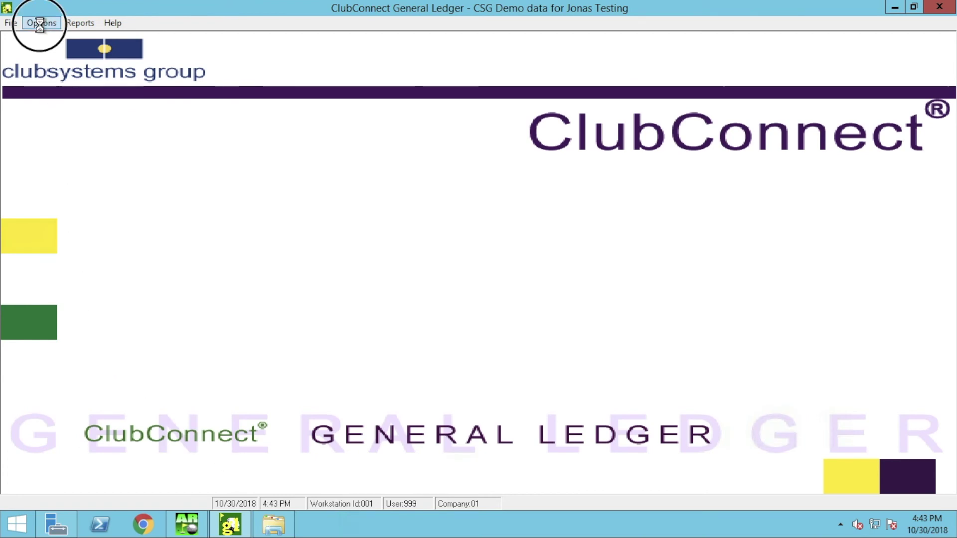
mouse_move(59, 57)
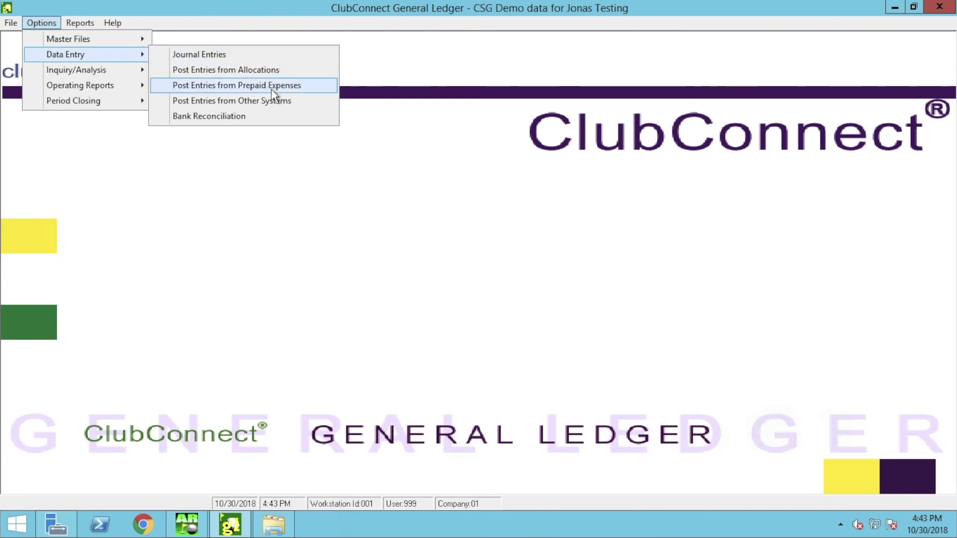
left_click(301, 102)
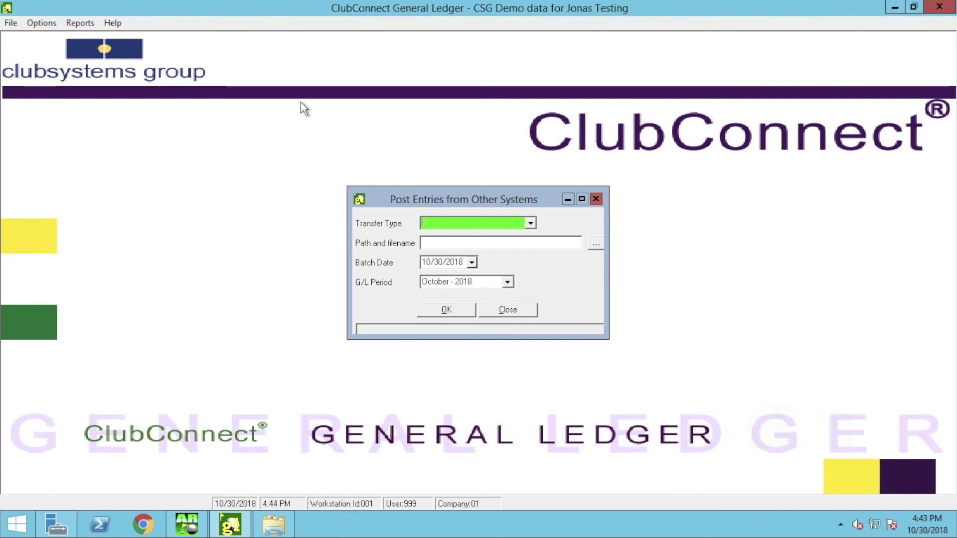
- Set a ClubConnect Payroll Application transfer from CCGLTR01.MAS in ETS-Emoney\181030 and run it
left_click(530, 223)
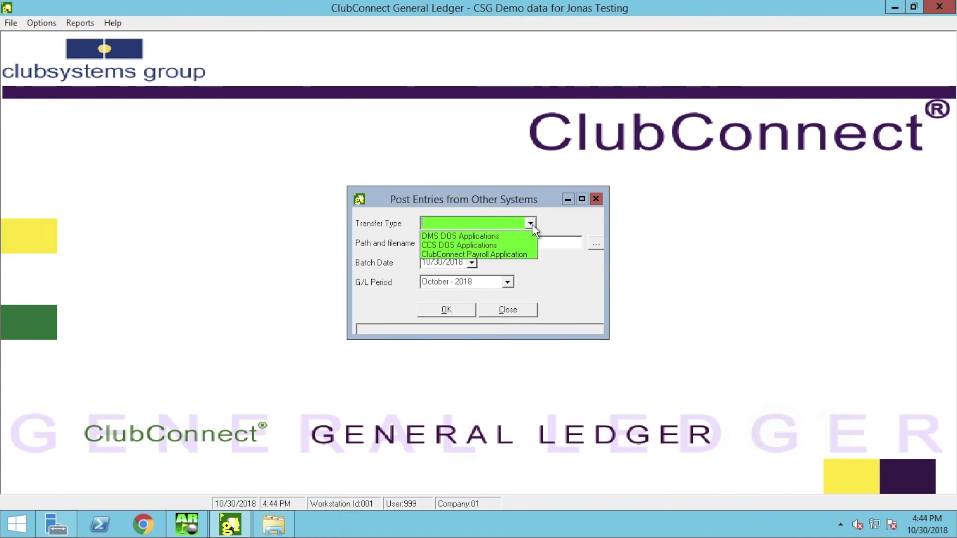
left_click(523, 255)
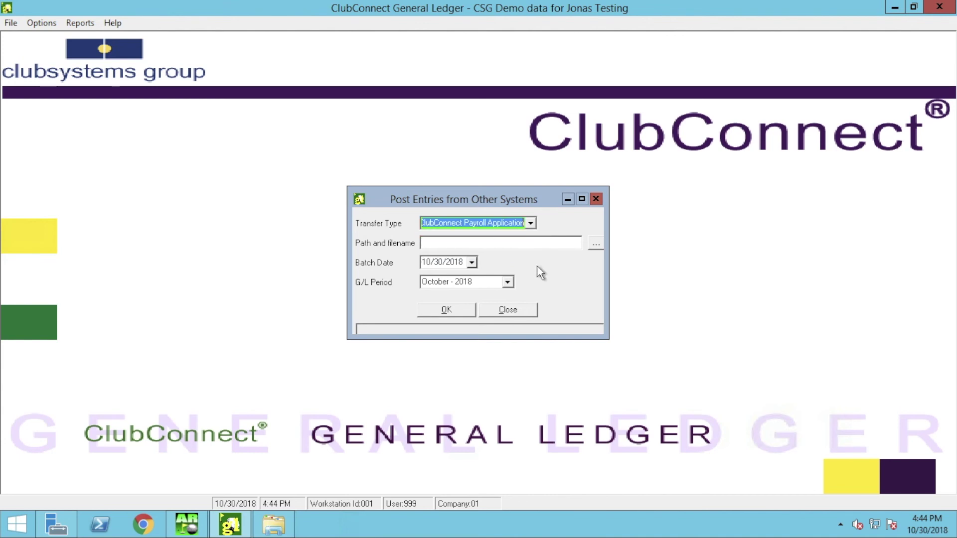
left_click(596, 244)
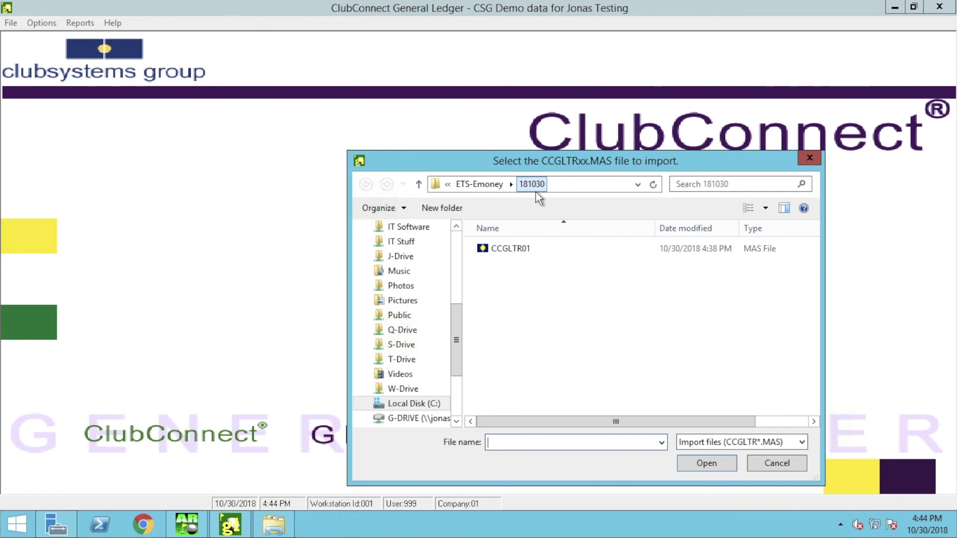
left_click(528, 247)
double_click(528, 247)
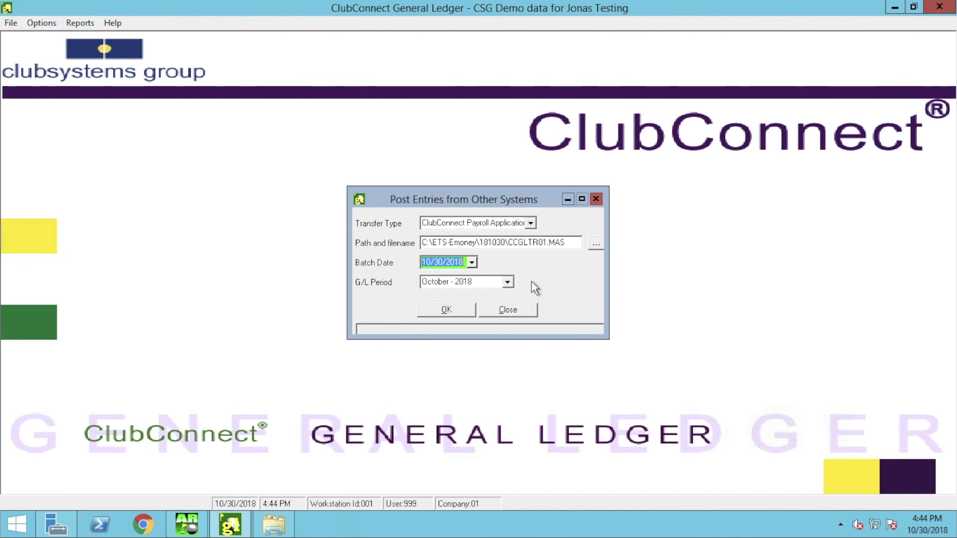
left_click(469, 309)
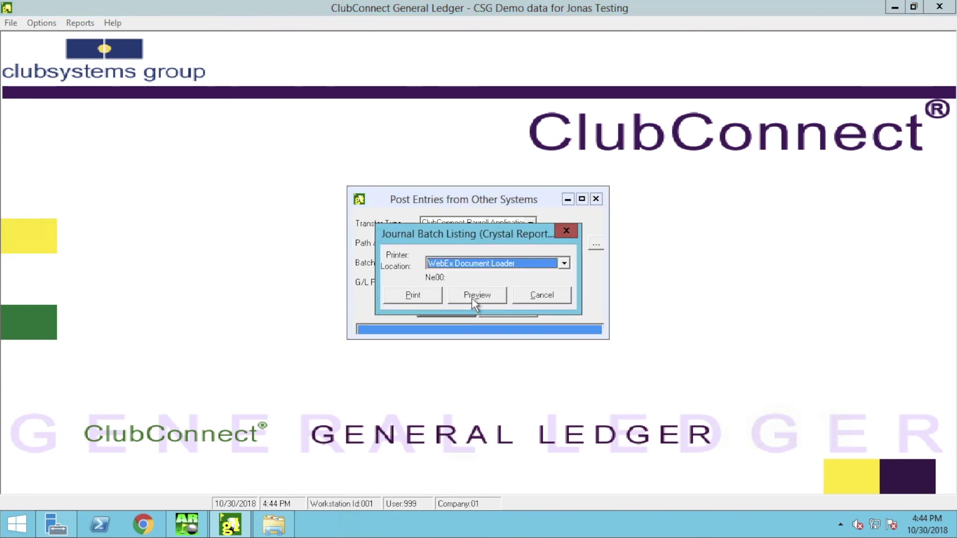
- Preview the CCGLTR01 journal batch listing, then confirm the ledger update to completion
left_click(472, 299)
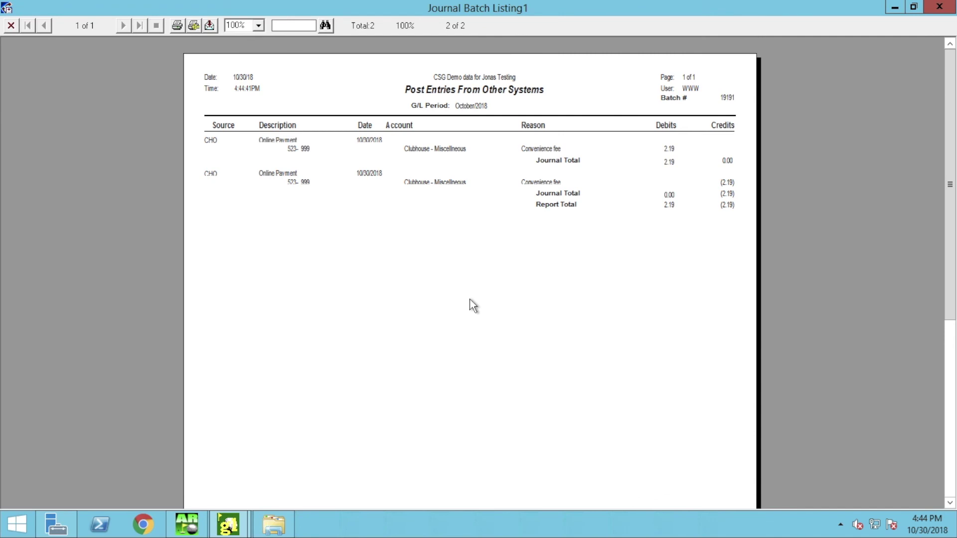
left_click(932, 8)
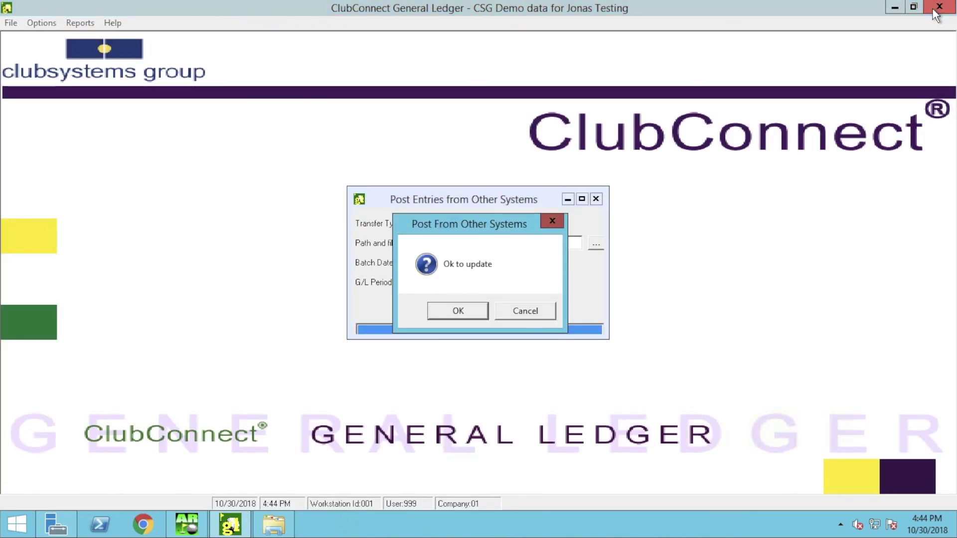
left_click(458, 312)
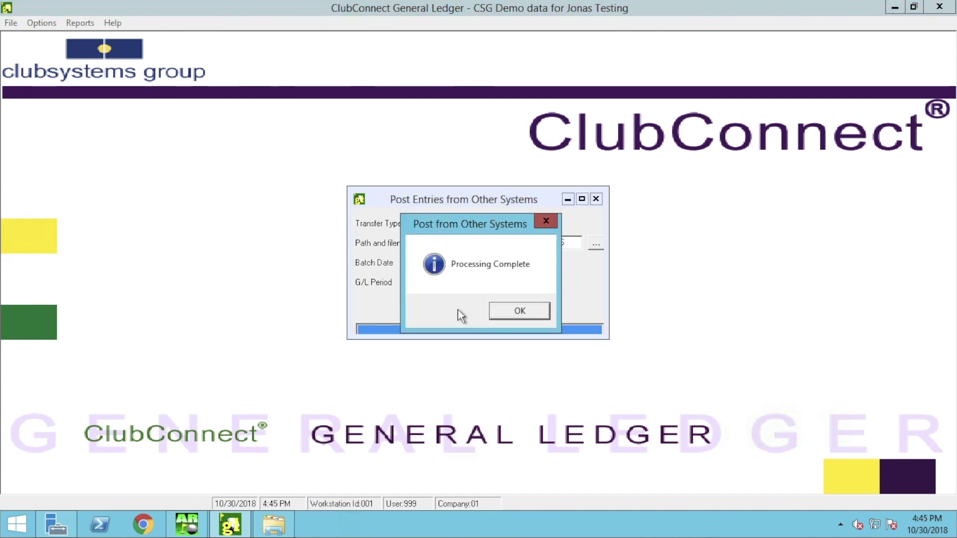
left_click(502, 309)
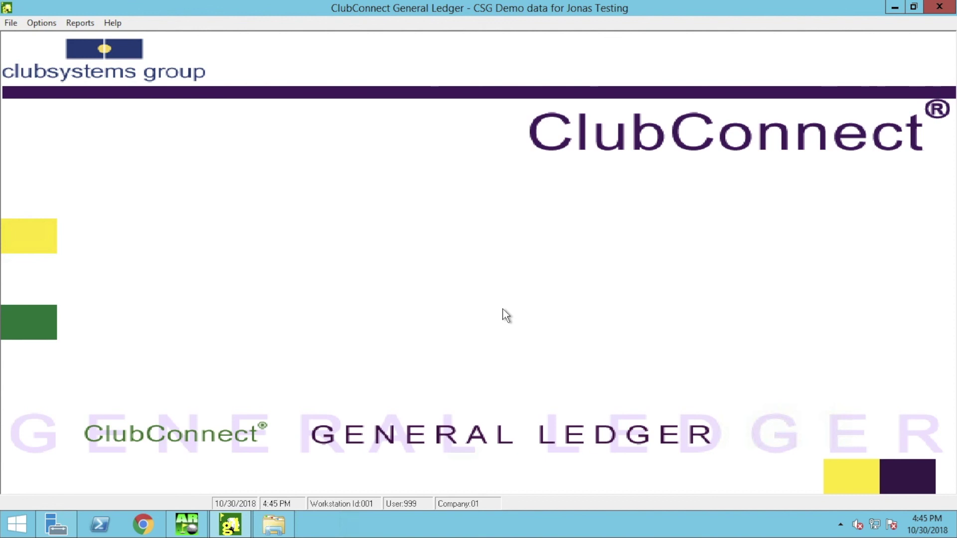
- Check batches 19190 and 19191 in the October - 2018 G/L Batch File, then return to Accounts Receivable
left_click(32, 24)
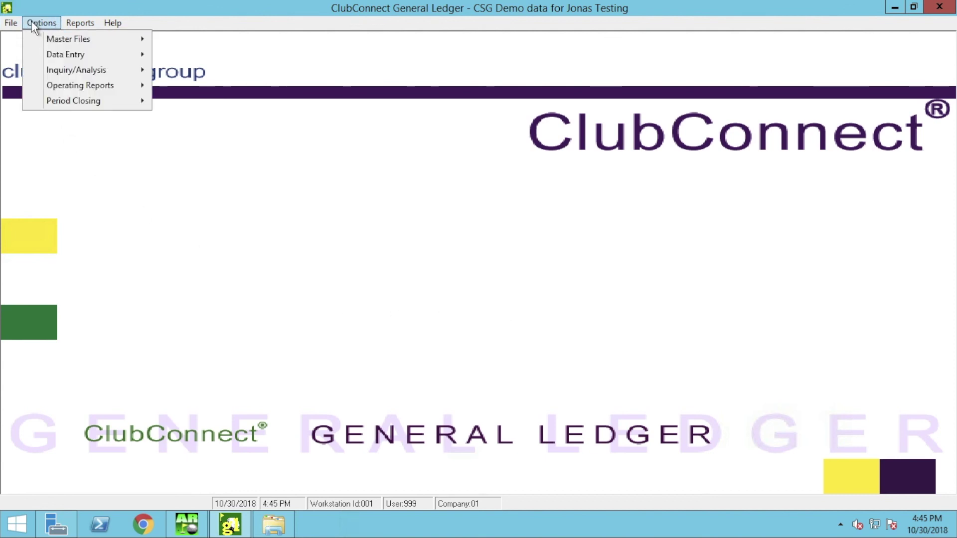
left_click(49, 55)
left_click(177, 55)
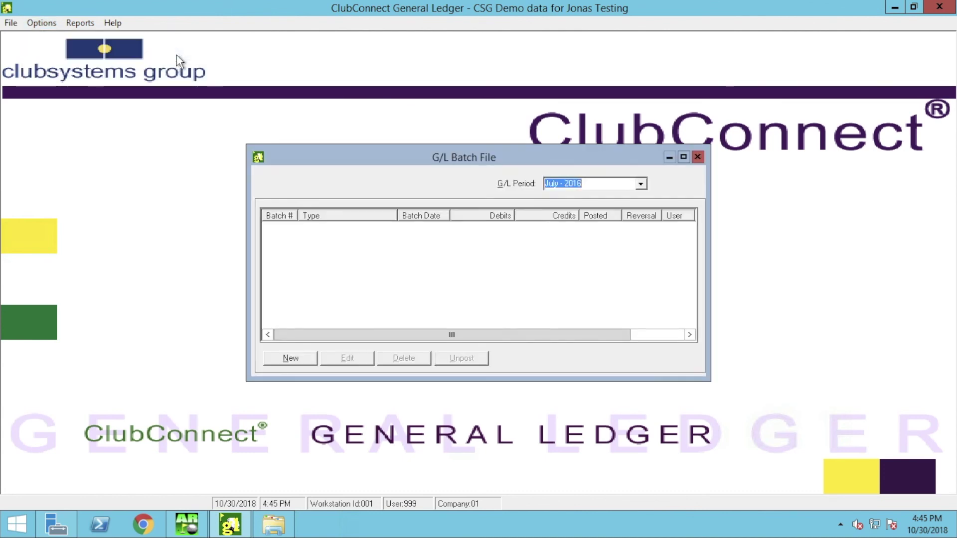
left_click(640, 185)
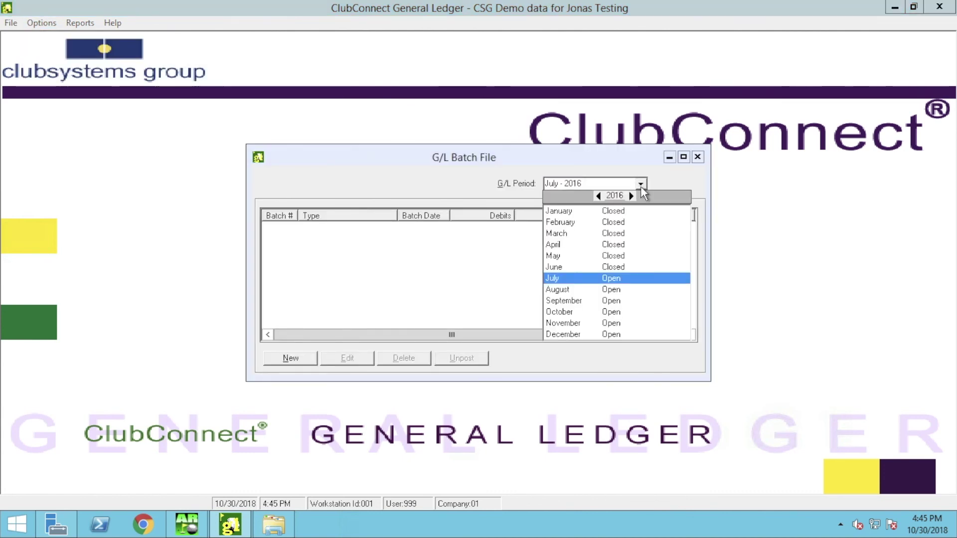
left_click(631, 196)
left_click(631, 196)
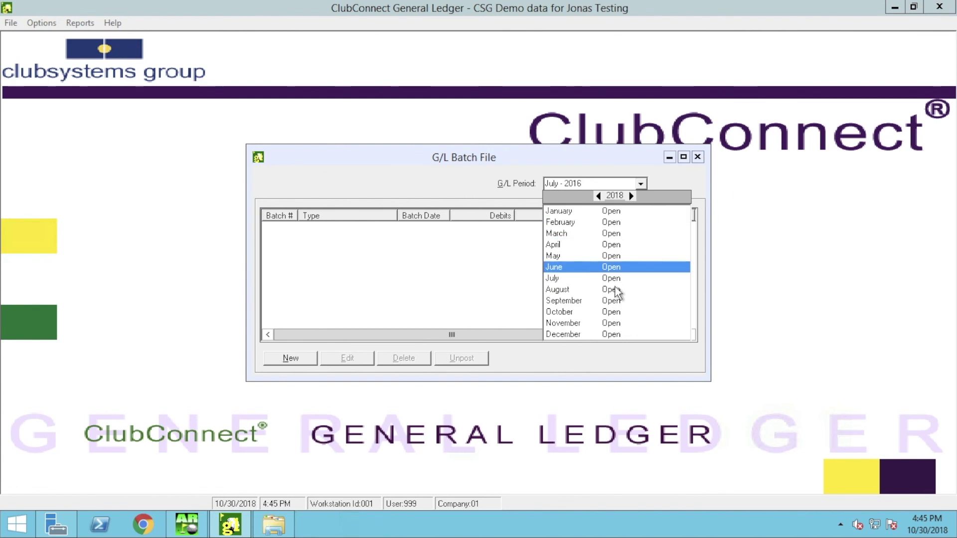
left_click(608, 312)
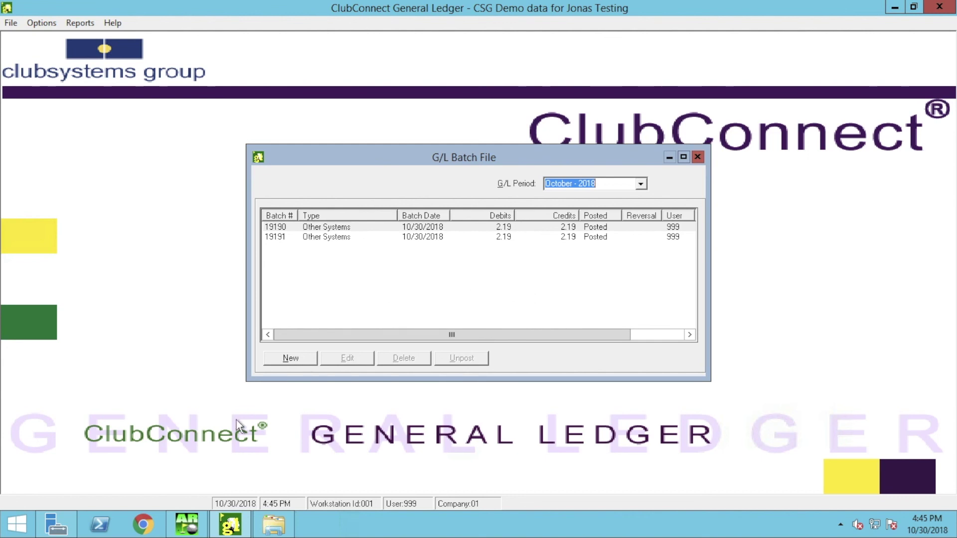
left_click(198, 521)
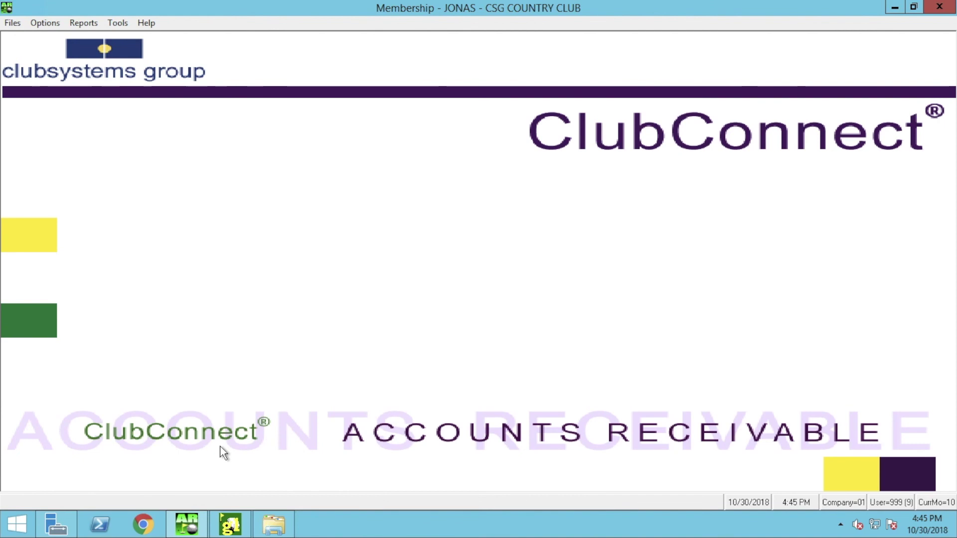
- Open Member Inquiry and look up the member's account by member number
left_click(45, 22)
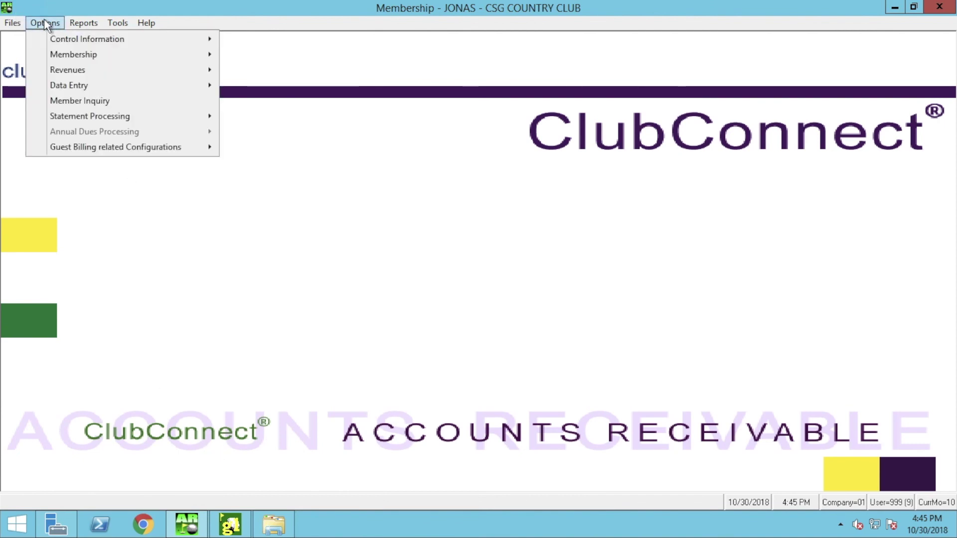
left_click(51, 102)
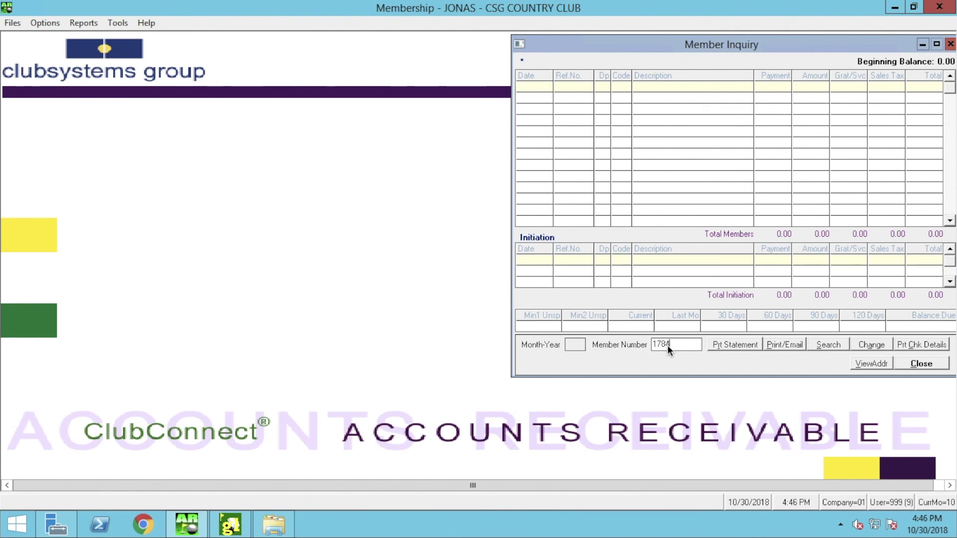
type("1784")
key("Return")
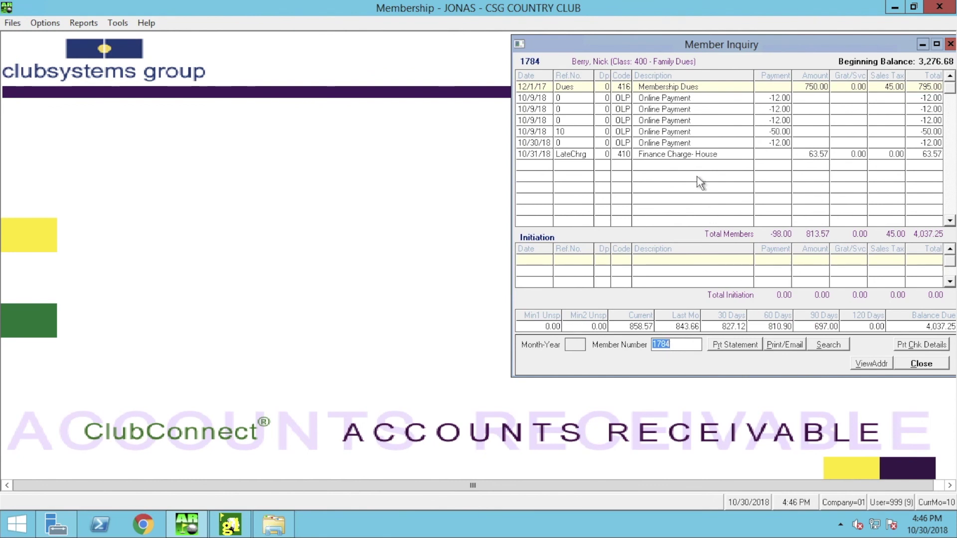